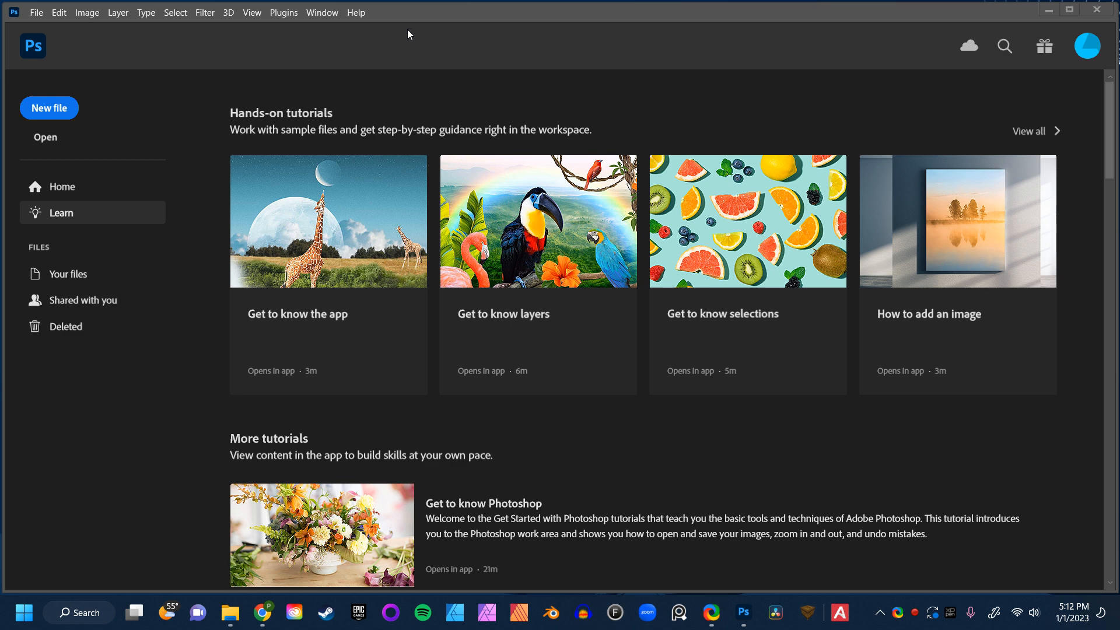
# Open the portrait photo of the bald man from the Present For AJ folder.
pyautogui.click(36, 13)
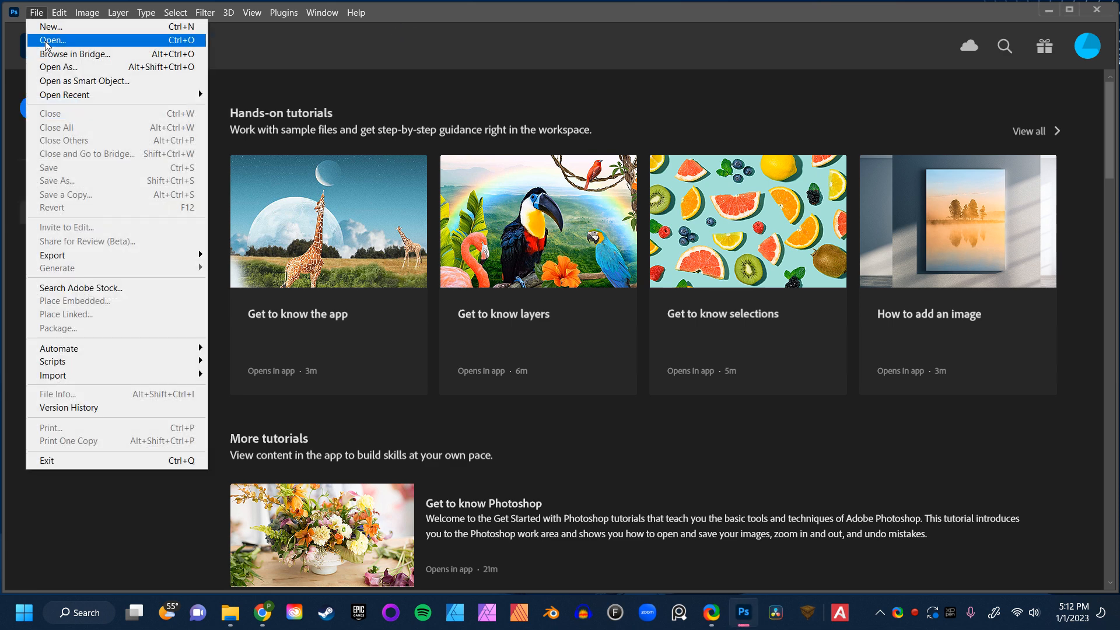
pyautogui.click(70, 39)
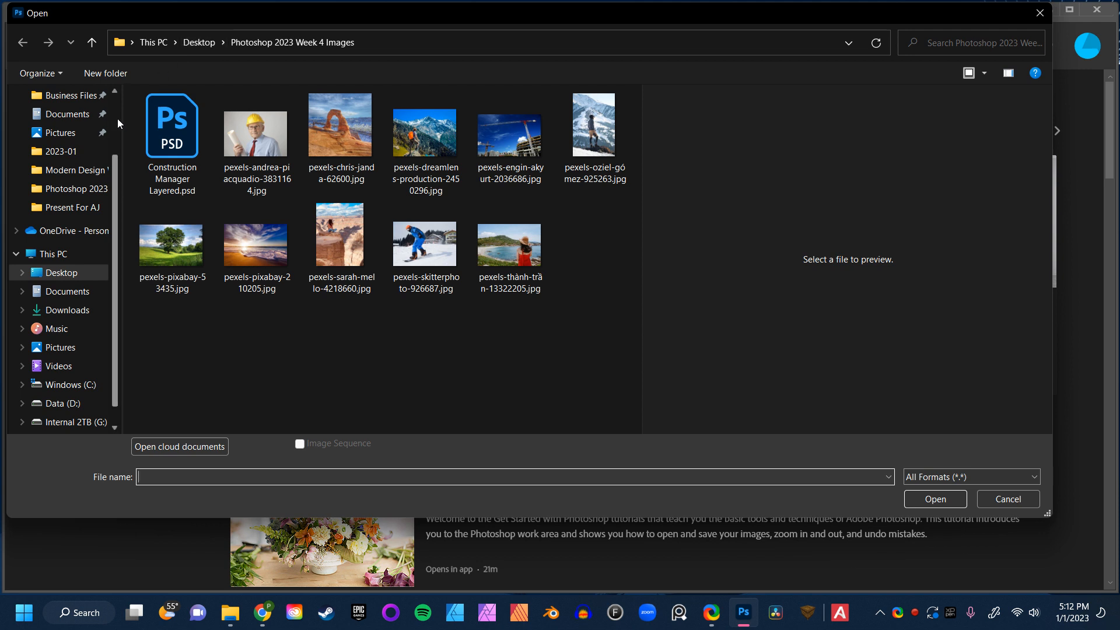
pyautogui.click(87, 209)
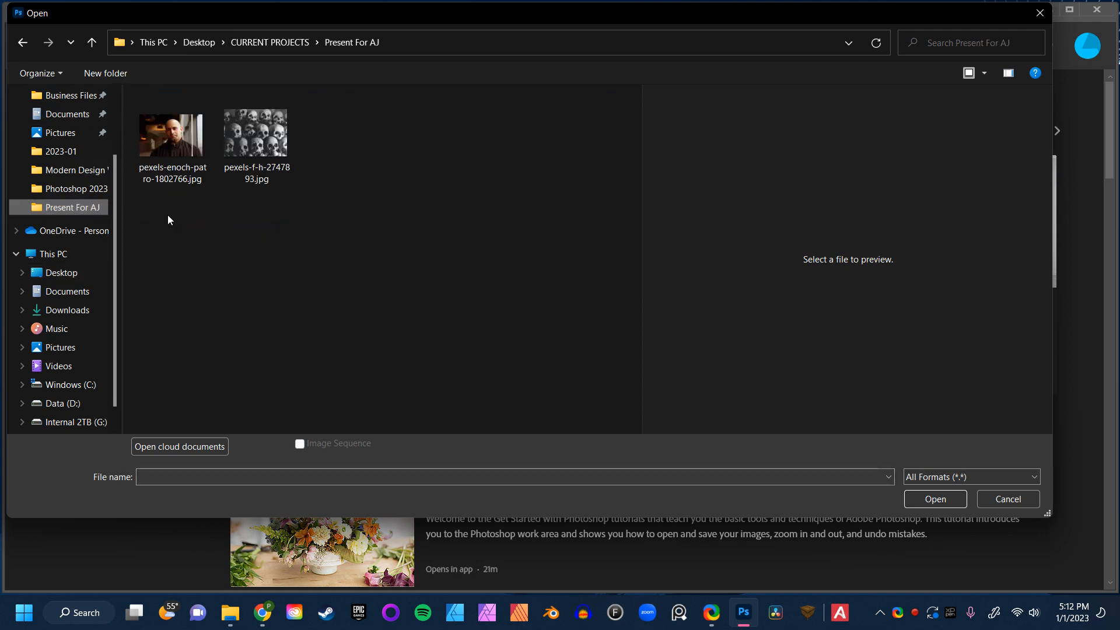
pyautogui.click(199, 142)
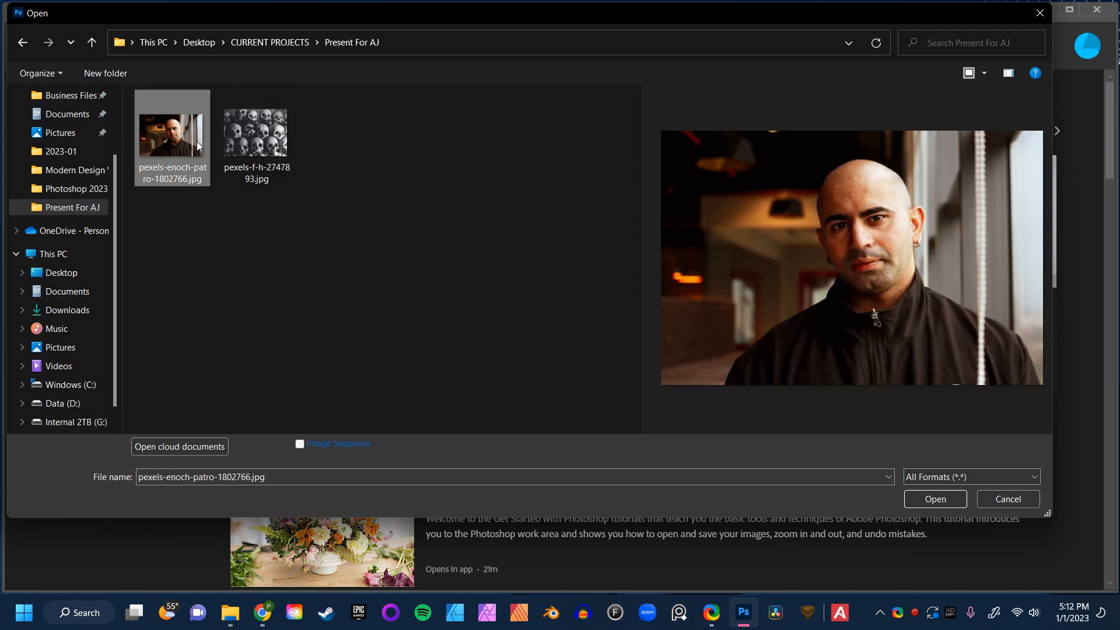
pyautogui.click(922, 503)
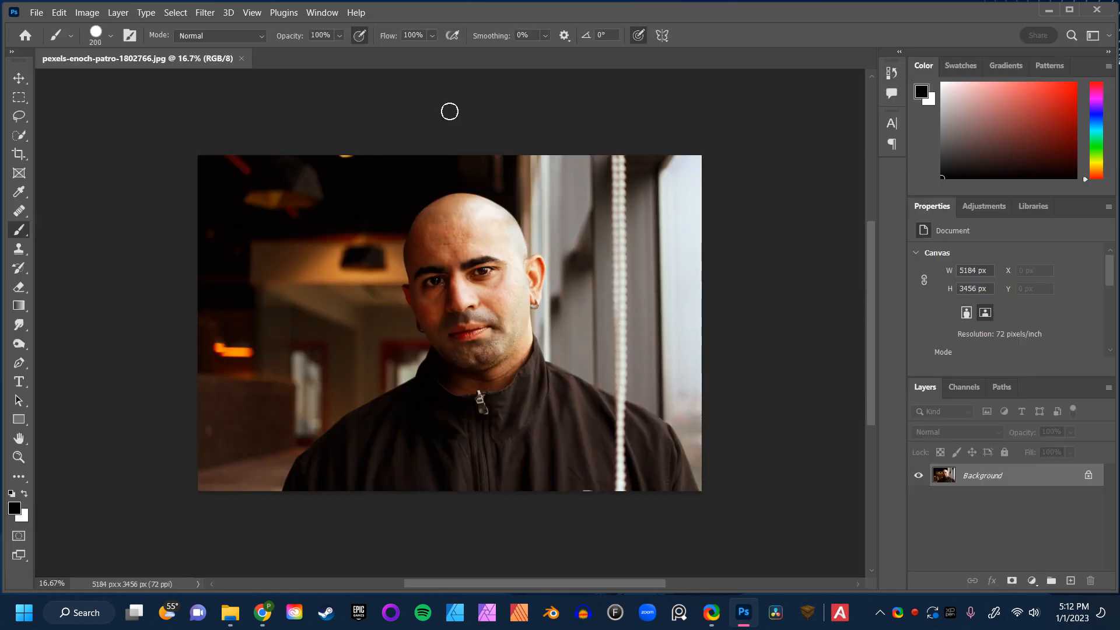
# Select the man with Select Subject and add a layer mask that hides the background.
pyautogui.click(175, 13)
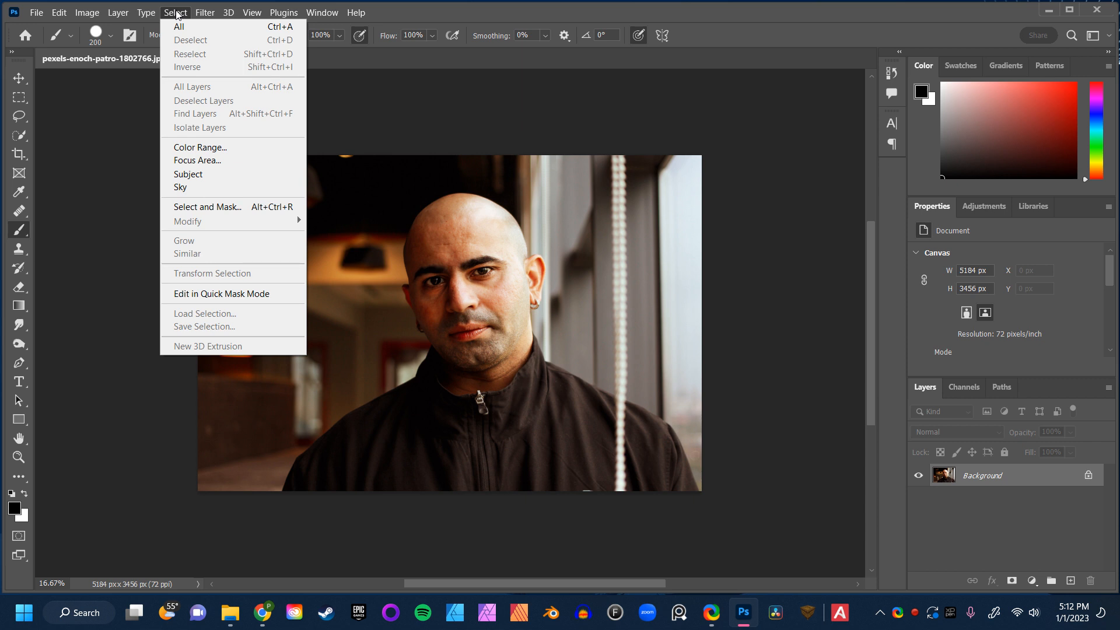
pyautogui.click(198, 174)
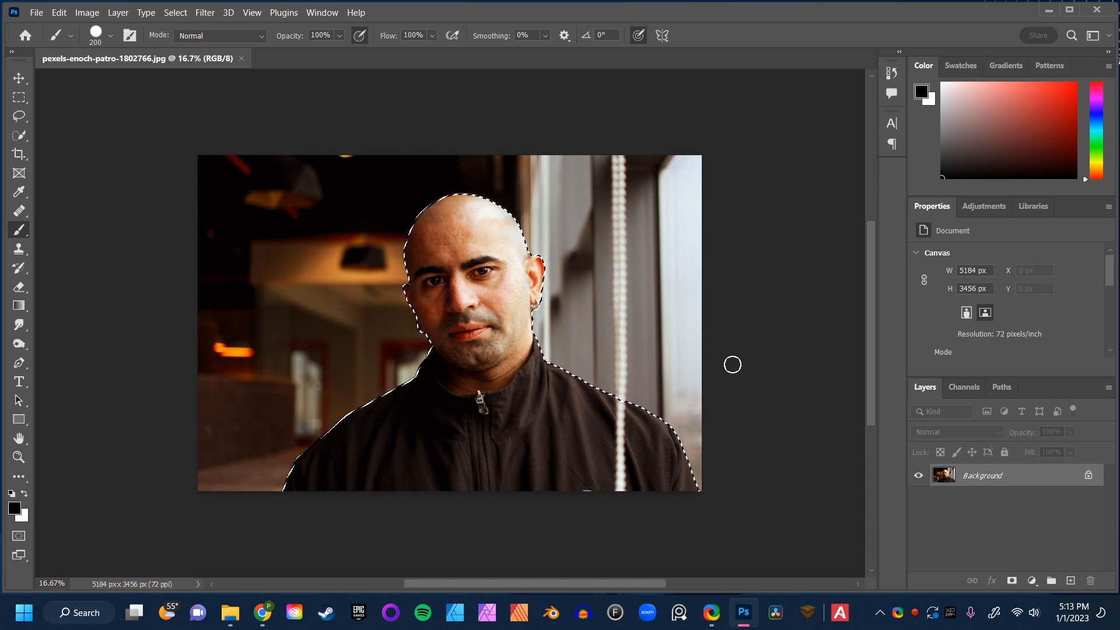
pyautogui.click(1012, 581)
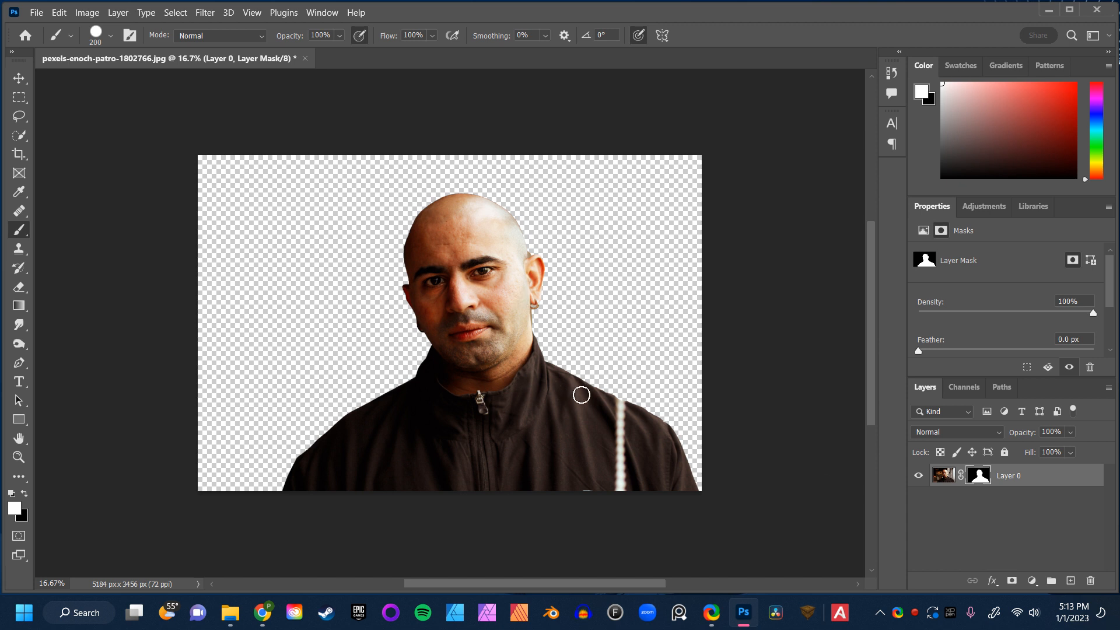
# Crop the canvas to a square of about 3049 px around the man's head and upper body, and clear the selection.
pyautogui.click(20, 100)
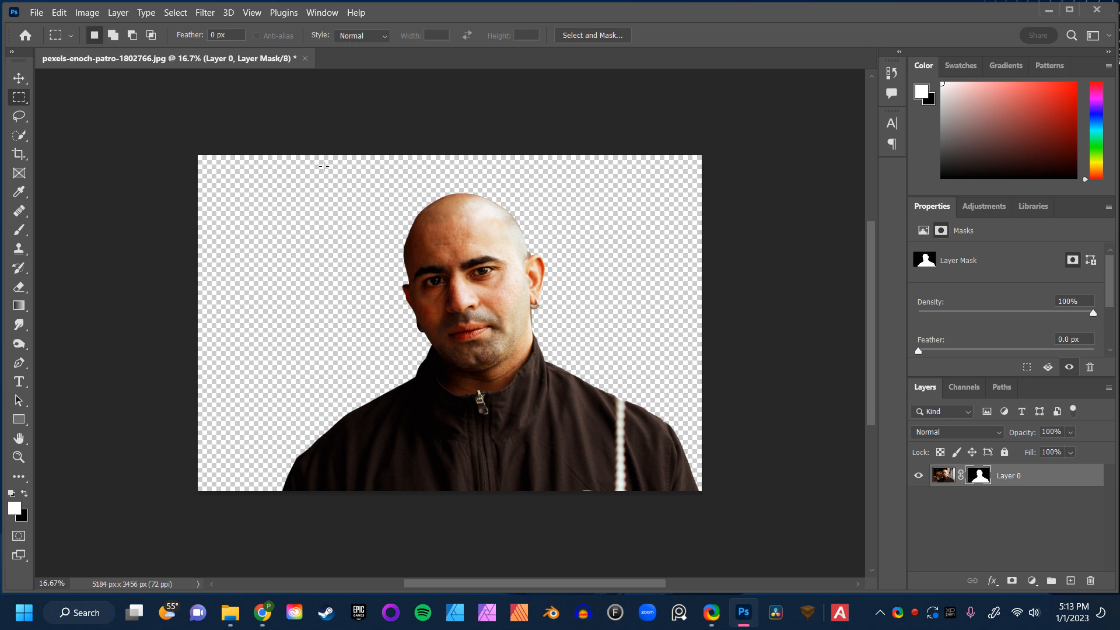
pyautogui.moveTo(321, 158); pyautogui.dragTo(680, 455)
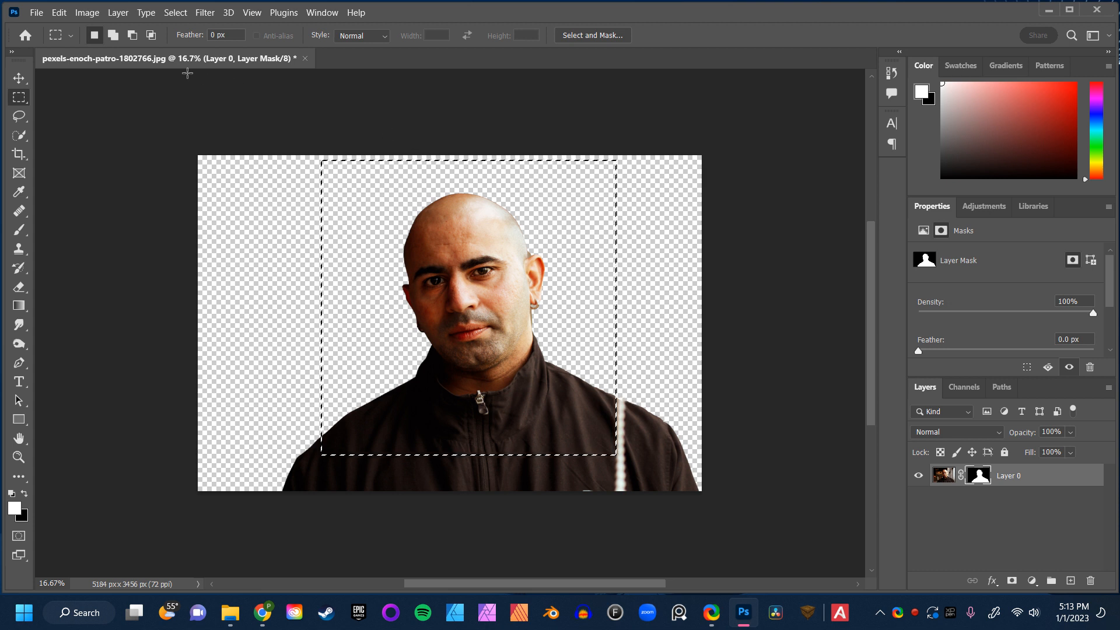
pyautogui.click(87, 12)
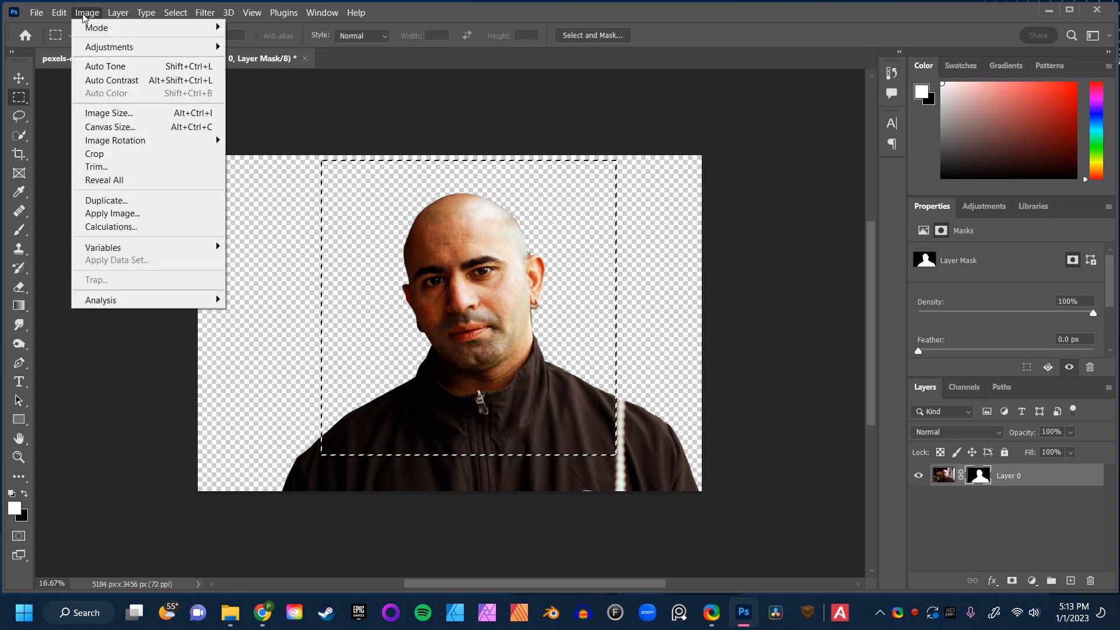
pyautogui.click(135, 154)
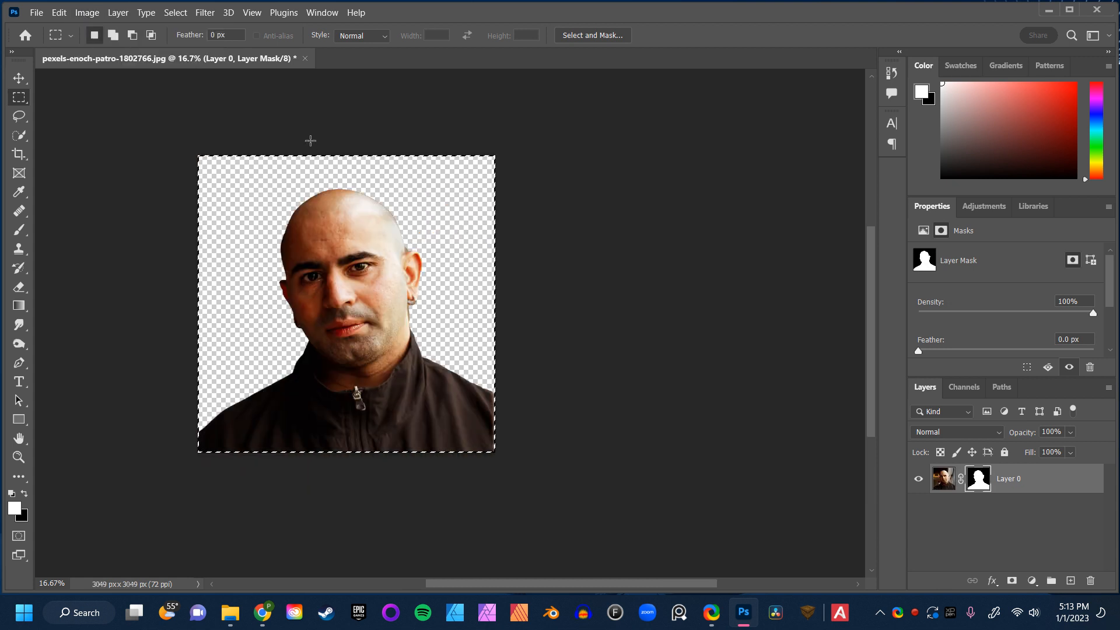
pyautogui.click(285, 123)
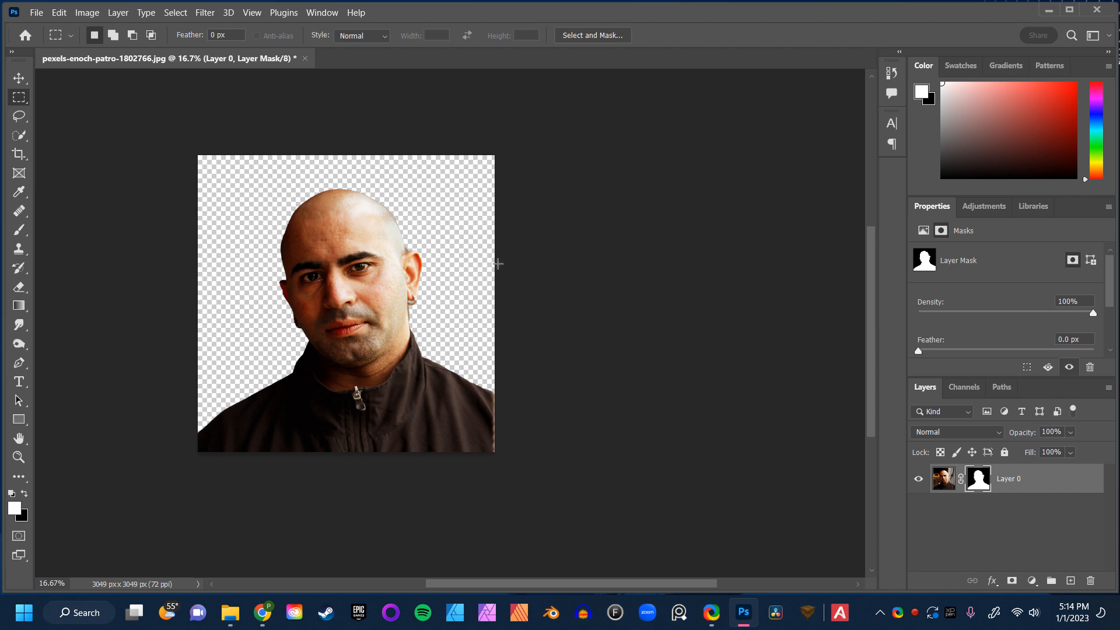
# Place the skull image pexels-f-h-2747893.jpg as an embedded object in the portrait document.
pyautogui.click(37, 12)
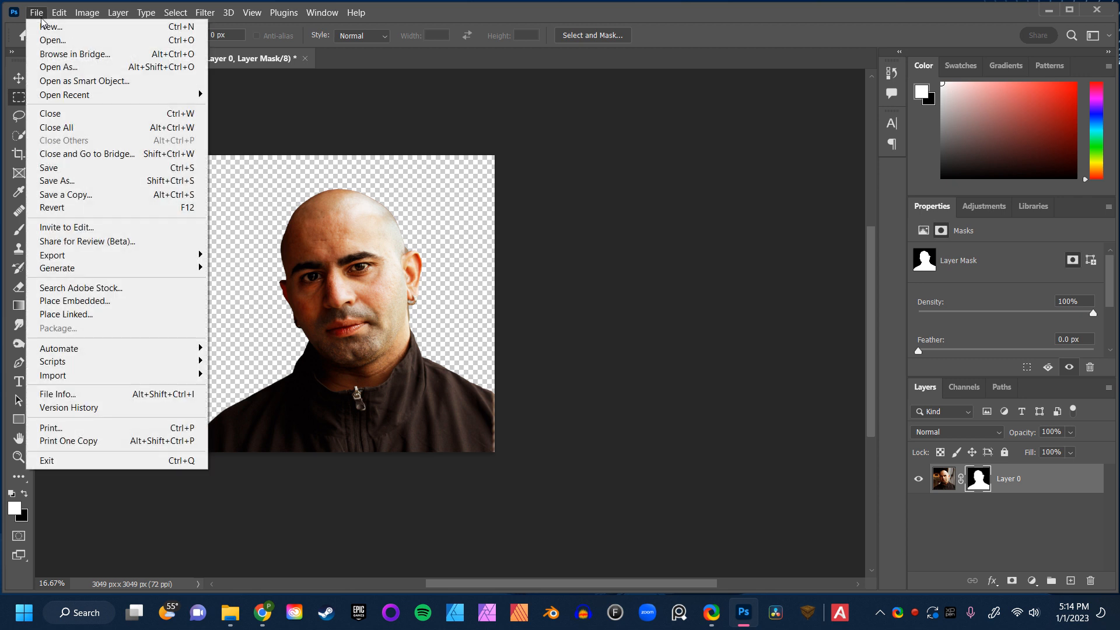
pyautogui.click(105, 303)
pyautogui.click(265, 147)
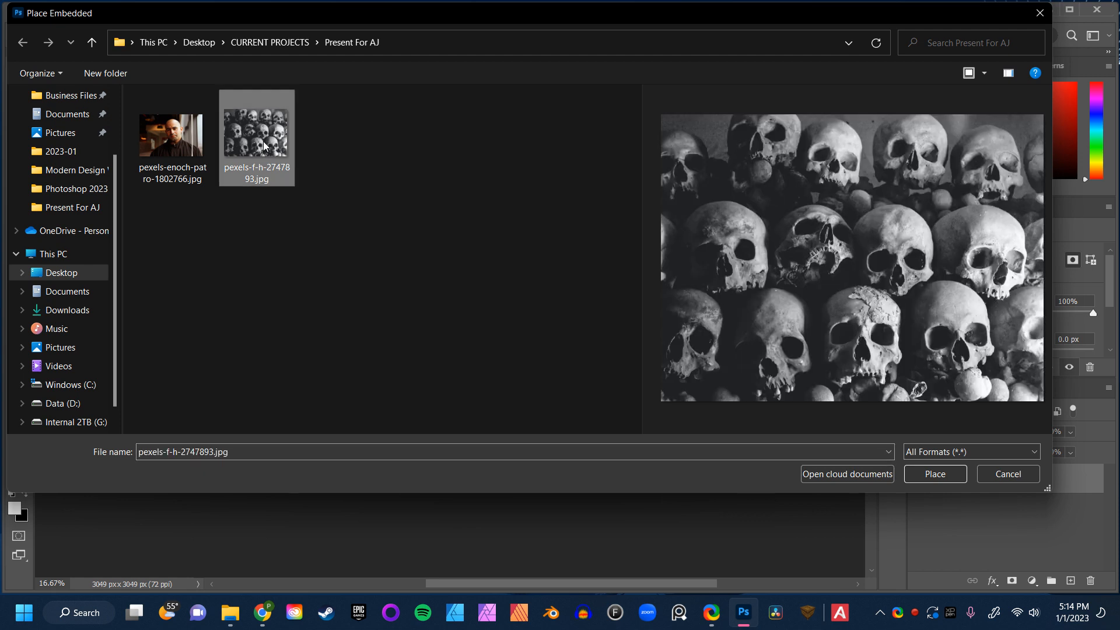
pyautogui.click(923, 474)
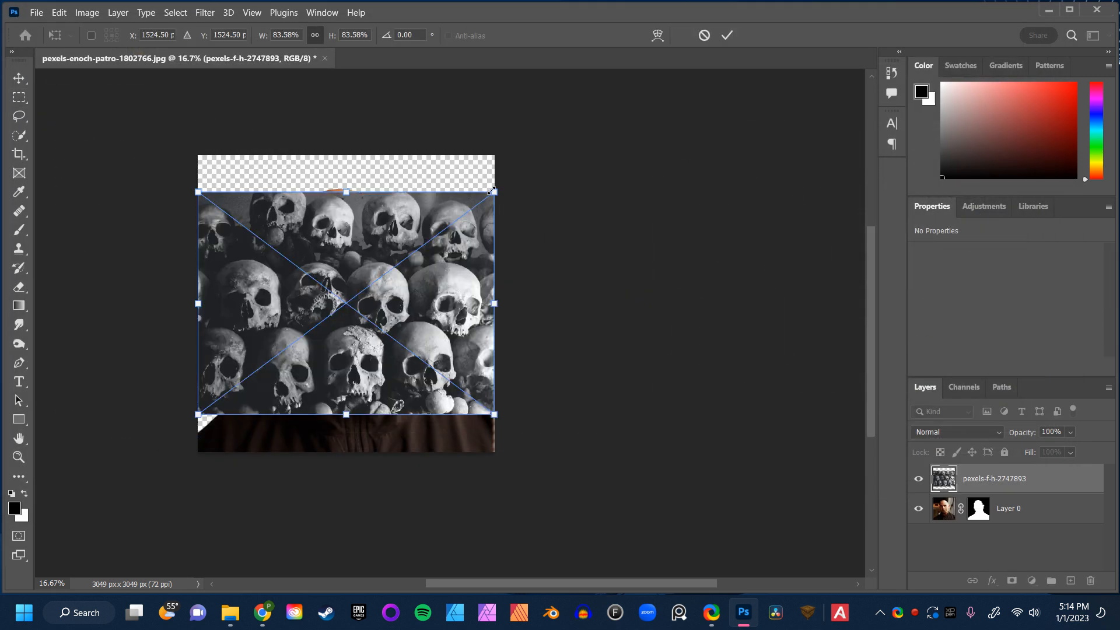
# Scale the skull image to about 116% so it covers the whole canvas, and move its layer below the portrait.
pyautogui.moveTo(494, 192); pyautogui.dragTo(544, 152)
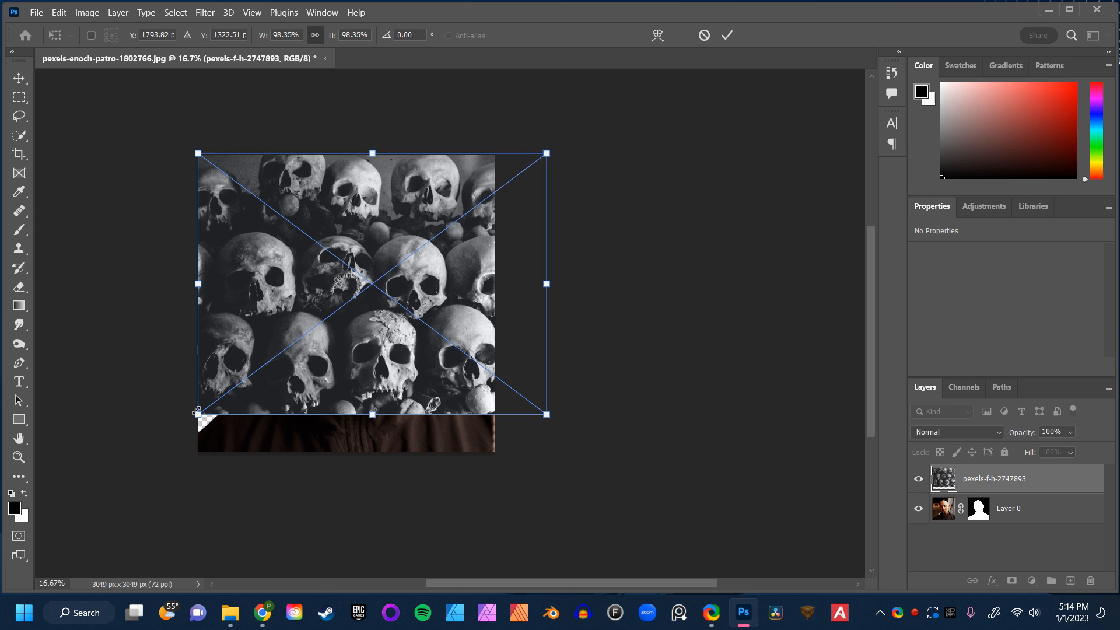
pyautogui.moveTo(197, 414); pyautogui.dragTo(131, 457)
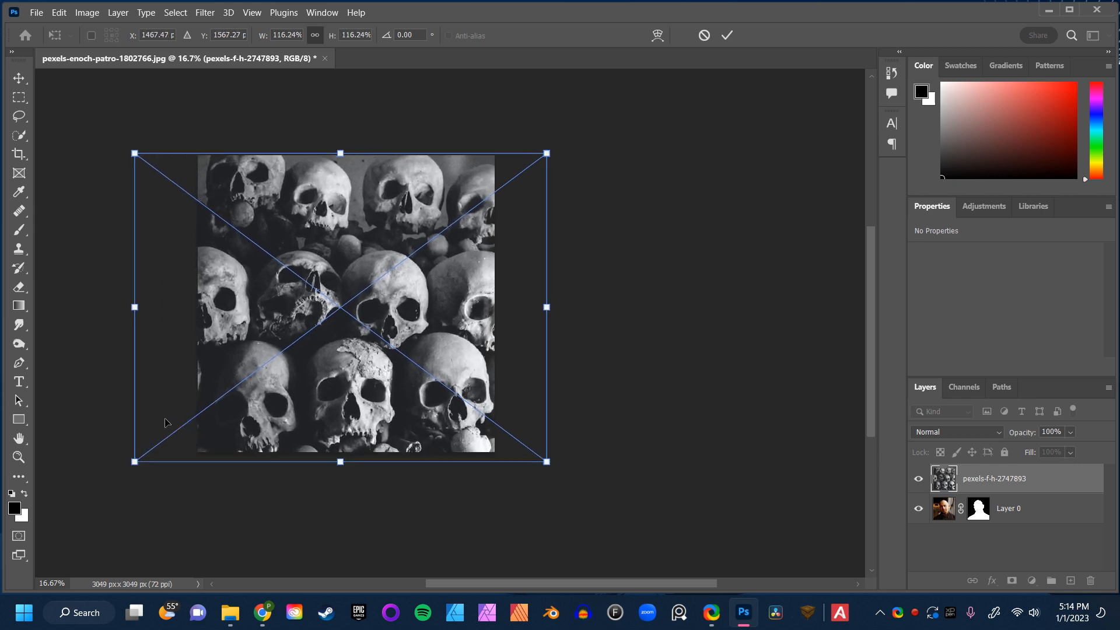
pyautogui.press('Return')
pyautogui.press('m')
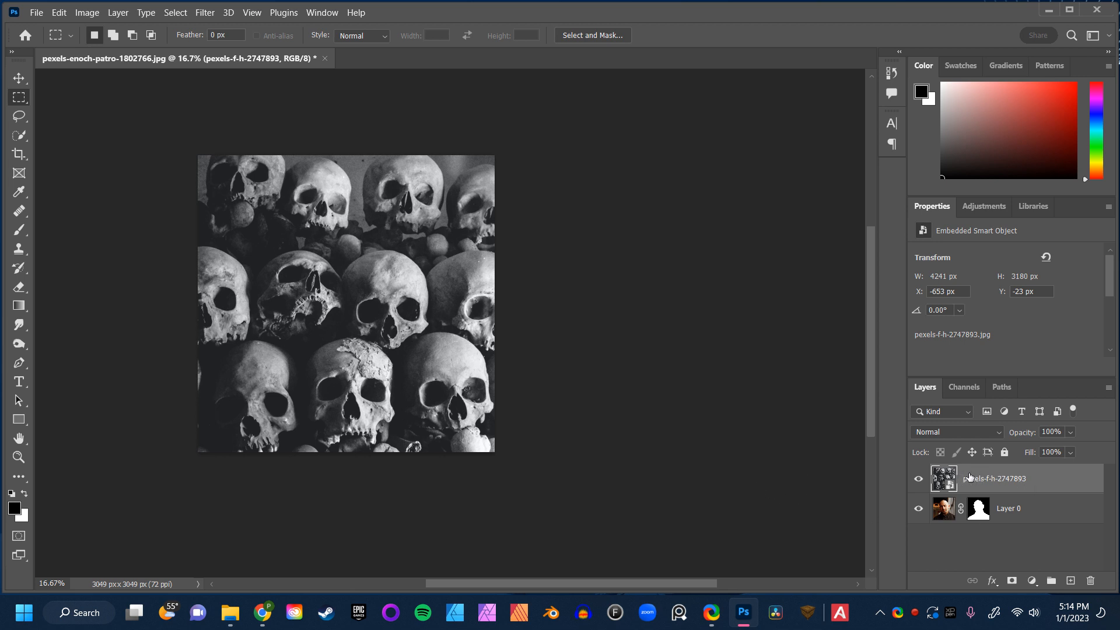
pyautogui.moveTo(969, 477); pyautogui.dragTo(970, 522)
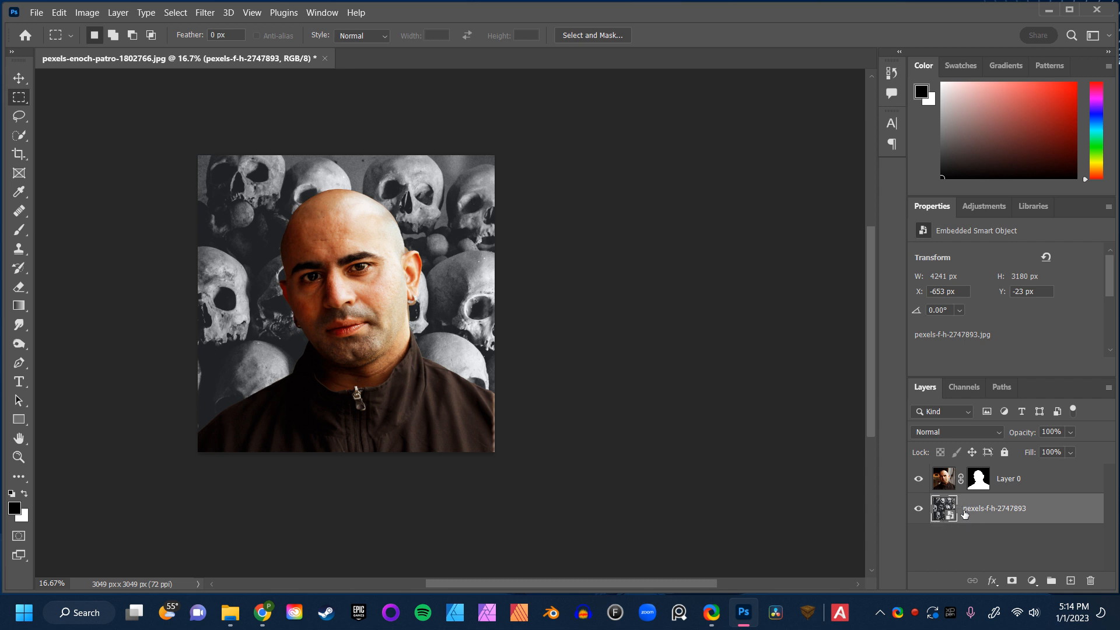
# Add a Posterize adjustment with 4 levels directly above the skull layer.
pyautogui.click(1032, 580)
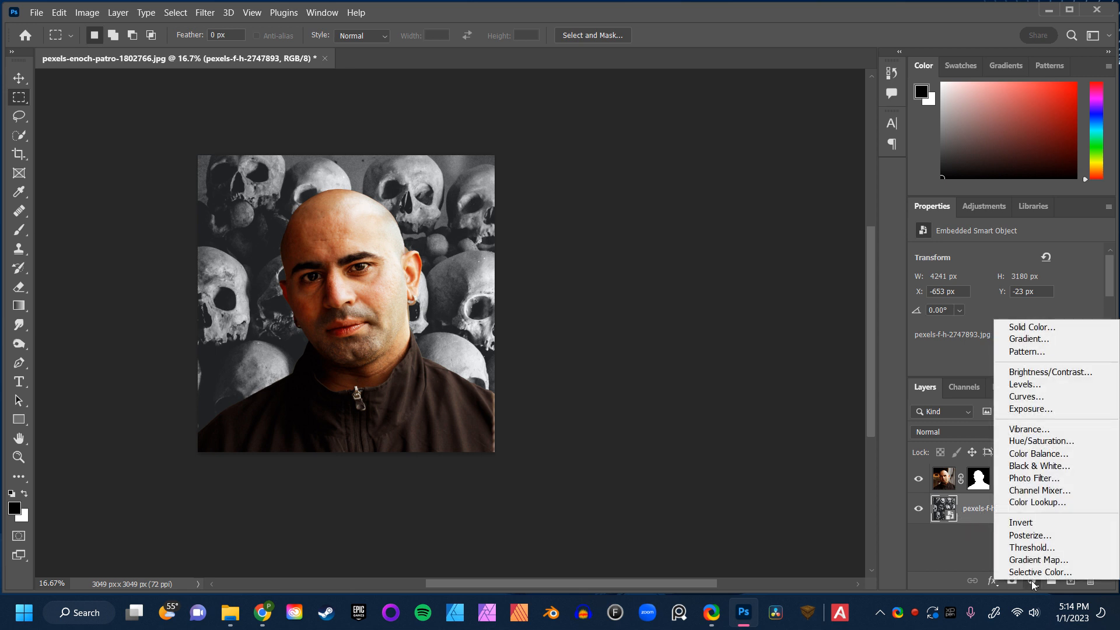
pyautogui.click(1034, 541)
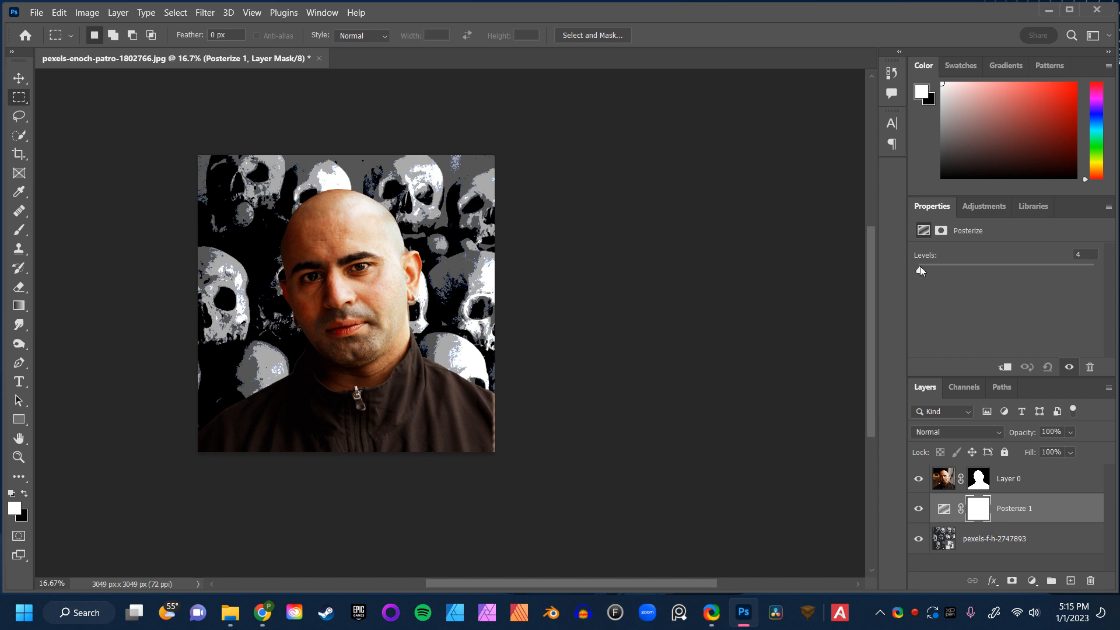
pyautogui.moveTo(920, 270)
pyautogui.mouseDown()
pyautogui.moveTo(934, 271)
pyautogui.moveTo(919, 268)
pyautogui.mouseUp()
# Add a Hue/Saturation adjustment above the Posterize layer and lower its saturation to the minimum.
pyautogui.click(1032, 581)
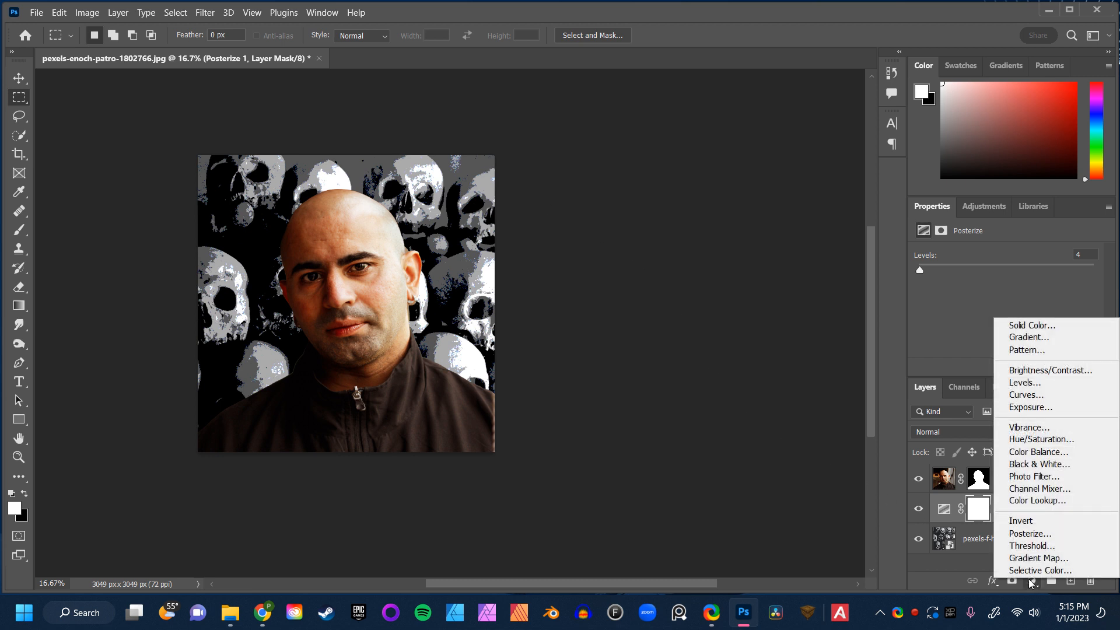
pyautogui.click(1061, 444)
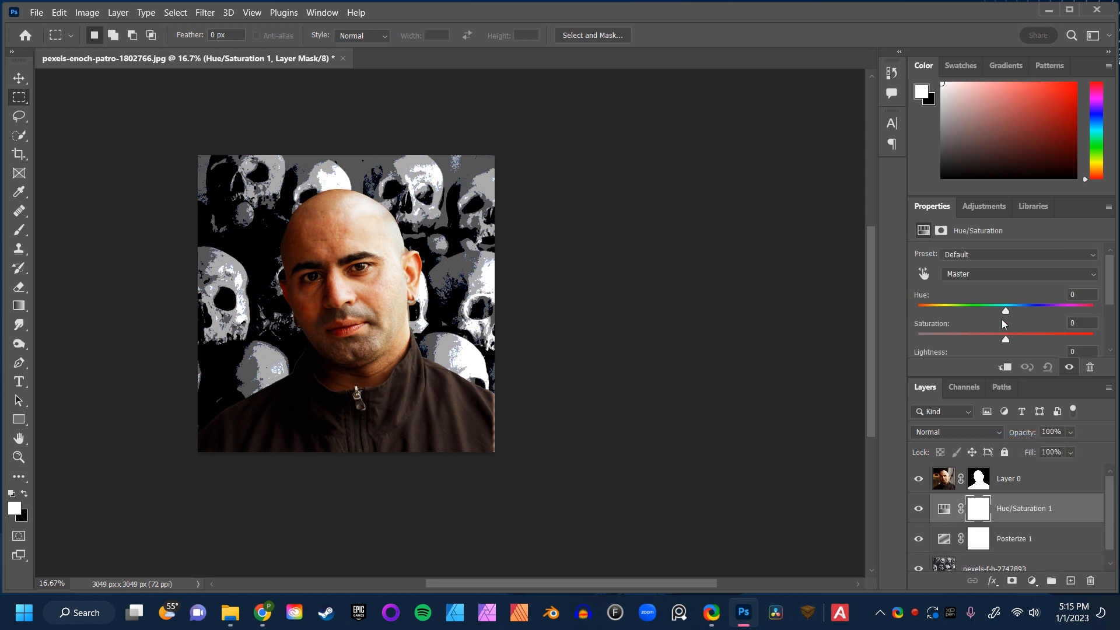
pyautogui.moveTo(1007, 338); pyautogui.dragTo(919, 337)
# Add a Solid Color fill layer in crimson #a61937 above the Hue/Saturation adjustment and set its blend mode to Multiply.
pyautogui.click(1030, 583)
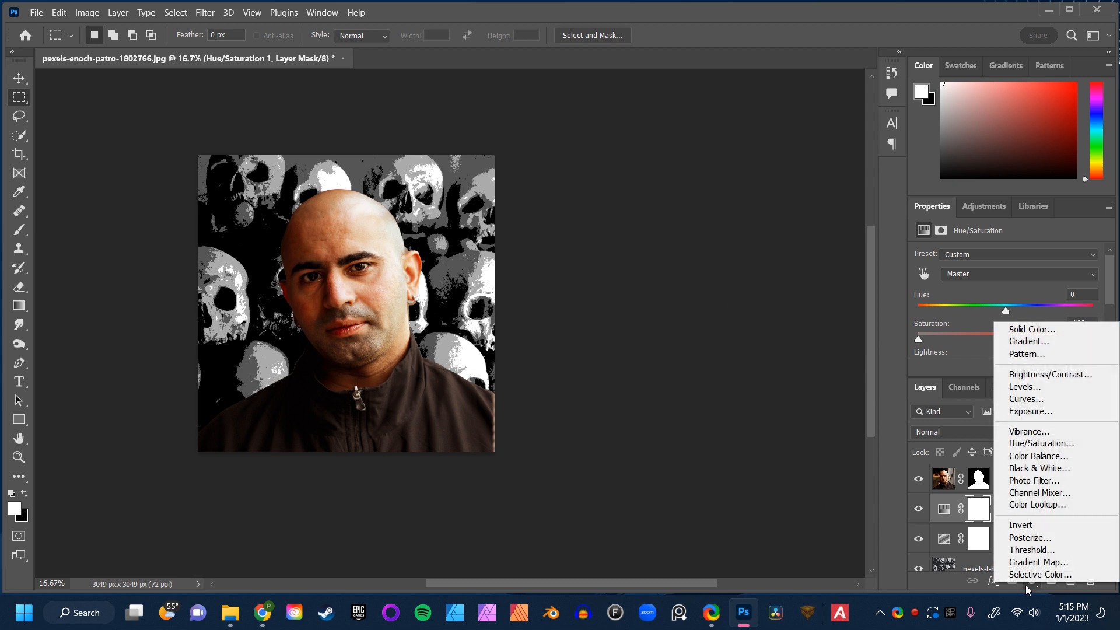
pyautogui.click(1055, 332)
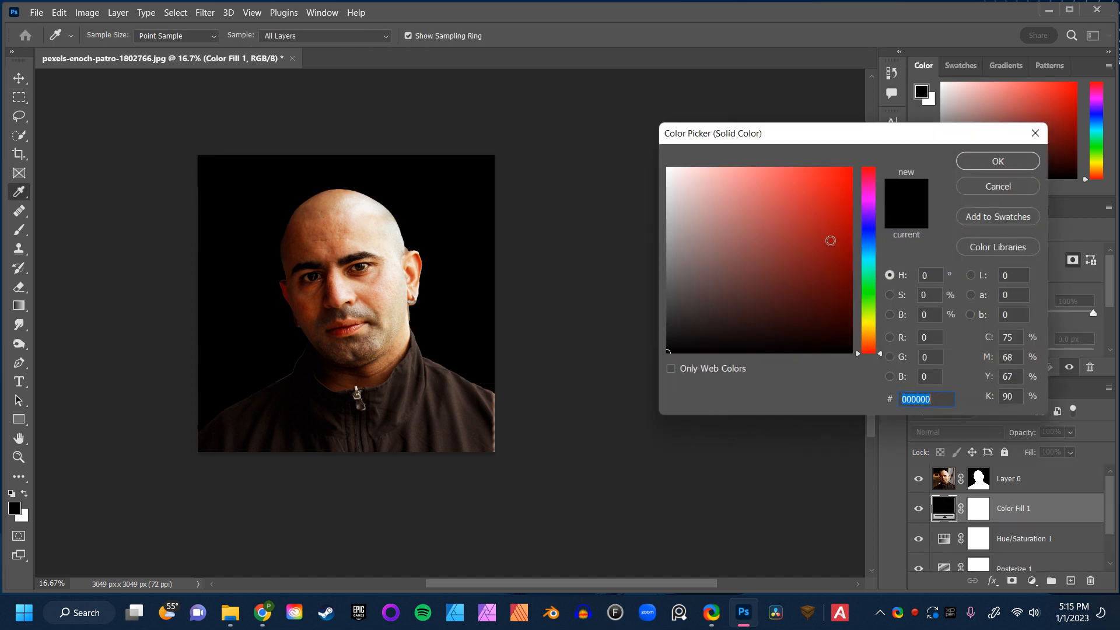
pyautogui.moveTo(826, 237); pyautogui.dragTo(825, 232)
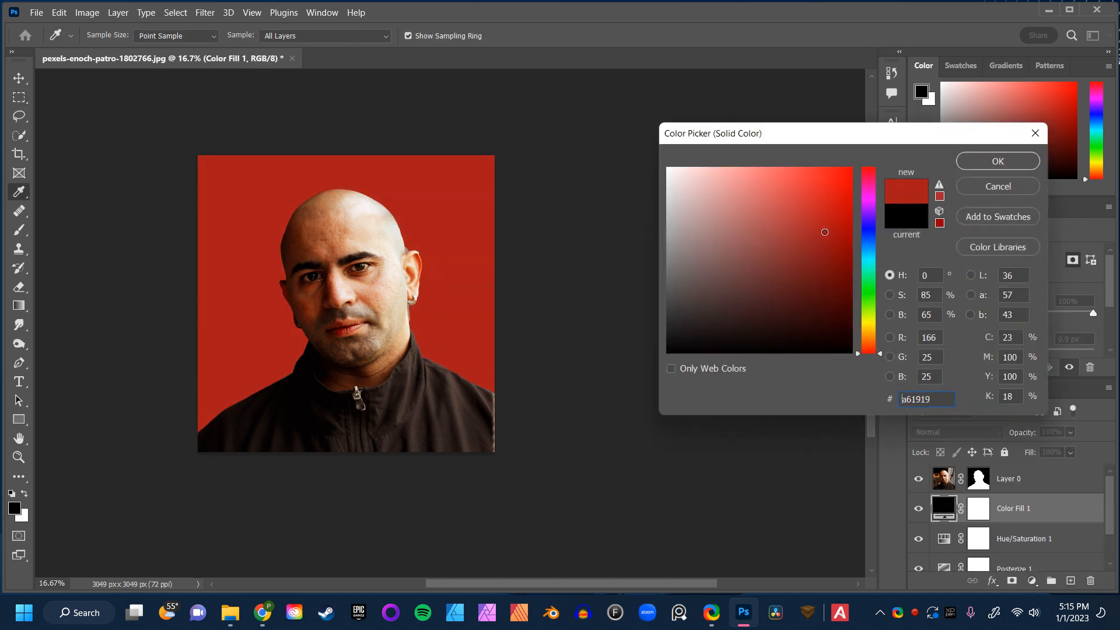
pyautogui.moveTo(869, 192); pyautogui.dragTo(871, 177)
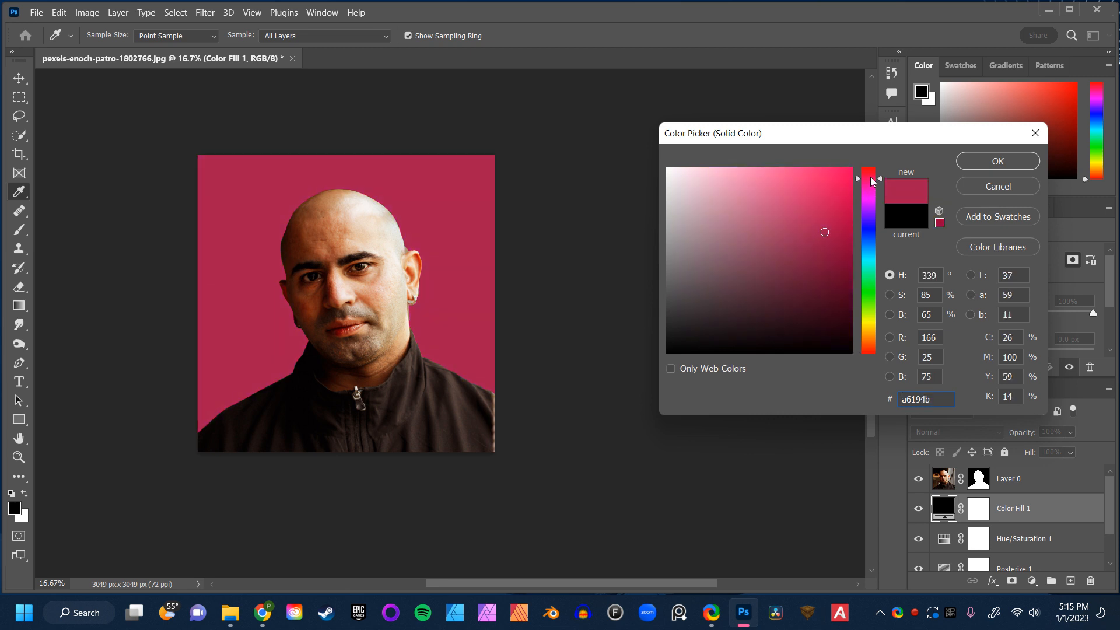
pyautogui.moveTo(870, 177); pyautogui.dragTo(870, 173)
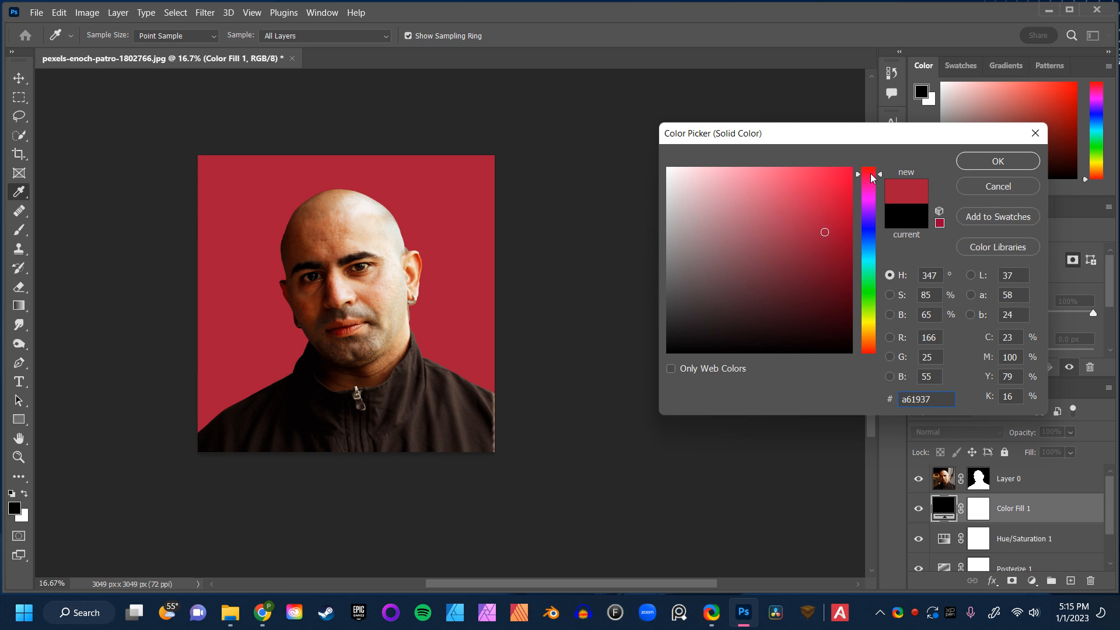
pyautogui.click(979, 159)
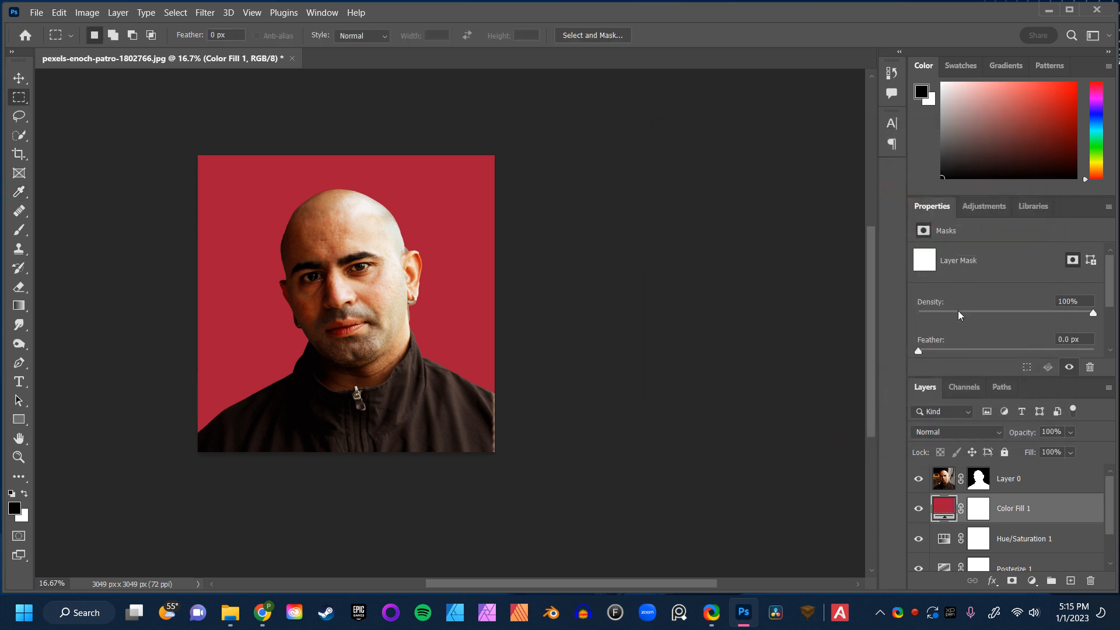
pyautogui.click(937, 432)
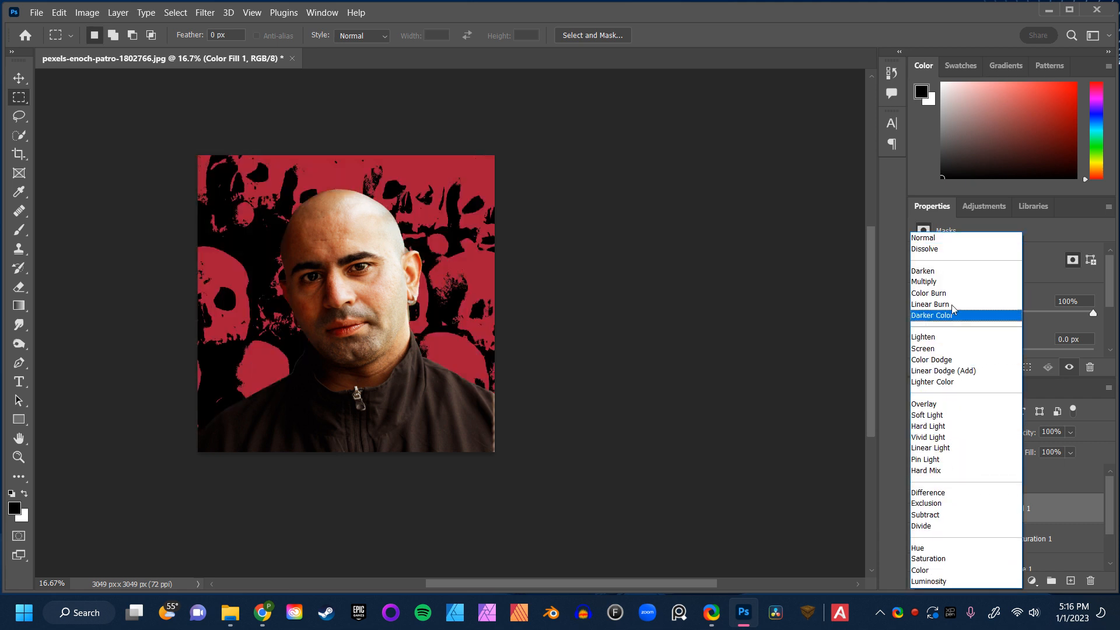
pyautogui.click(948, 285)
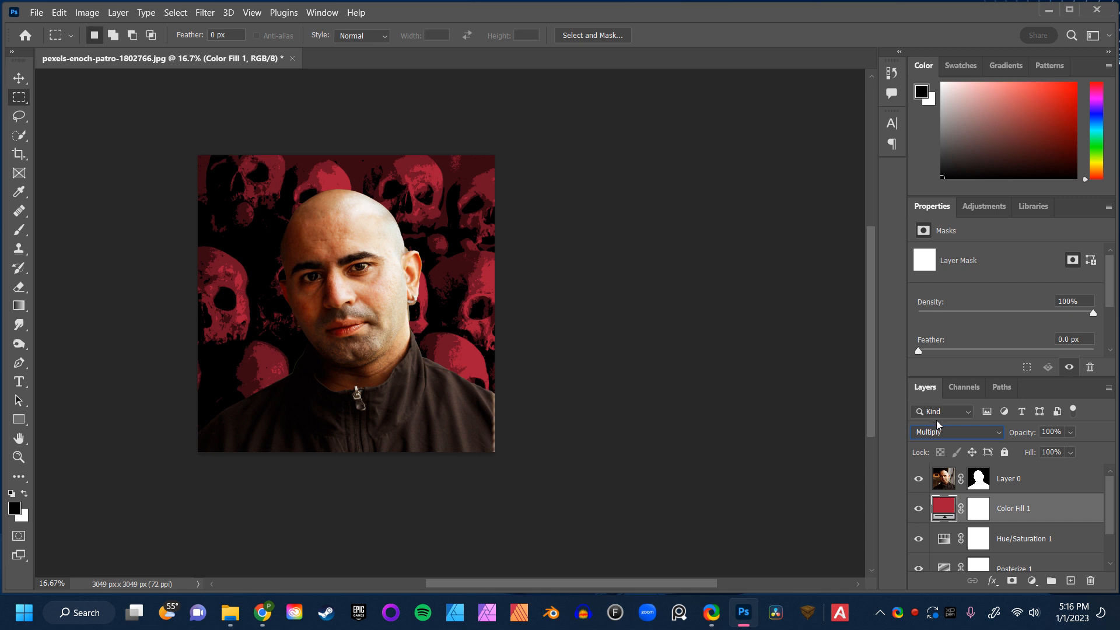
# Select the portrait layer and set the foreground colour to dark navy #1e1f39.
pyautogui.click(1037, 482)
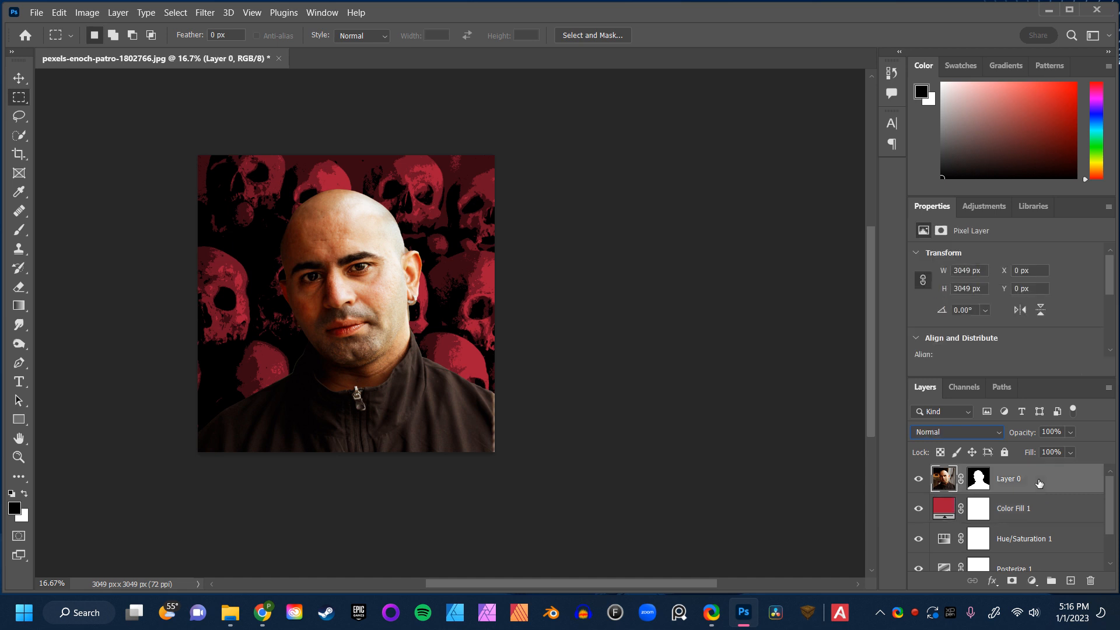
pyautogui.click(15, 510)
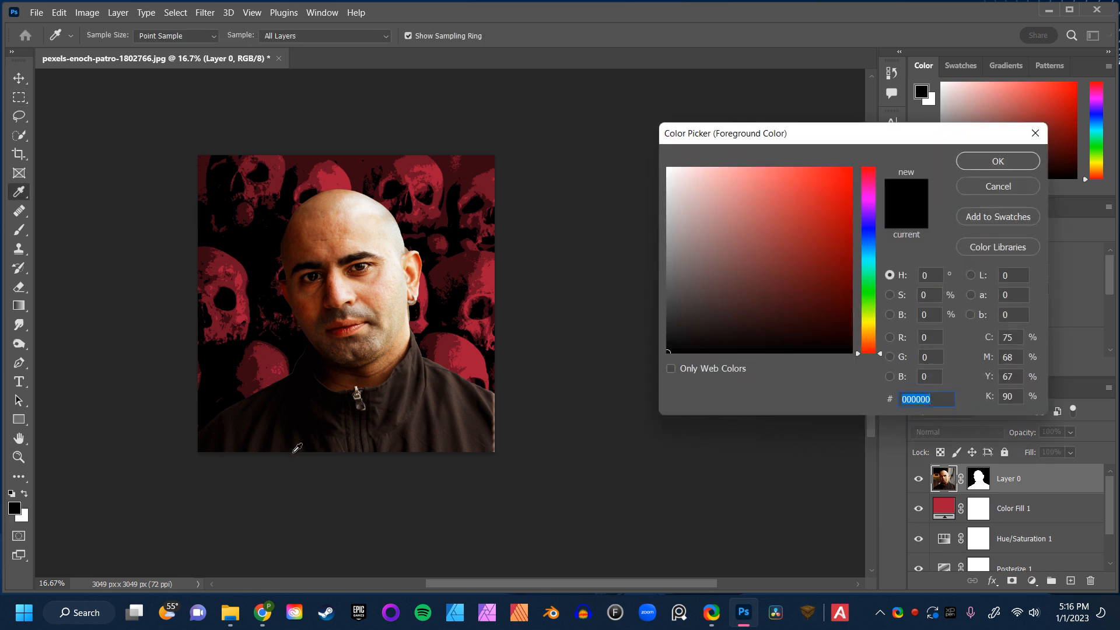
pyautogui.click(868, 231)
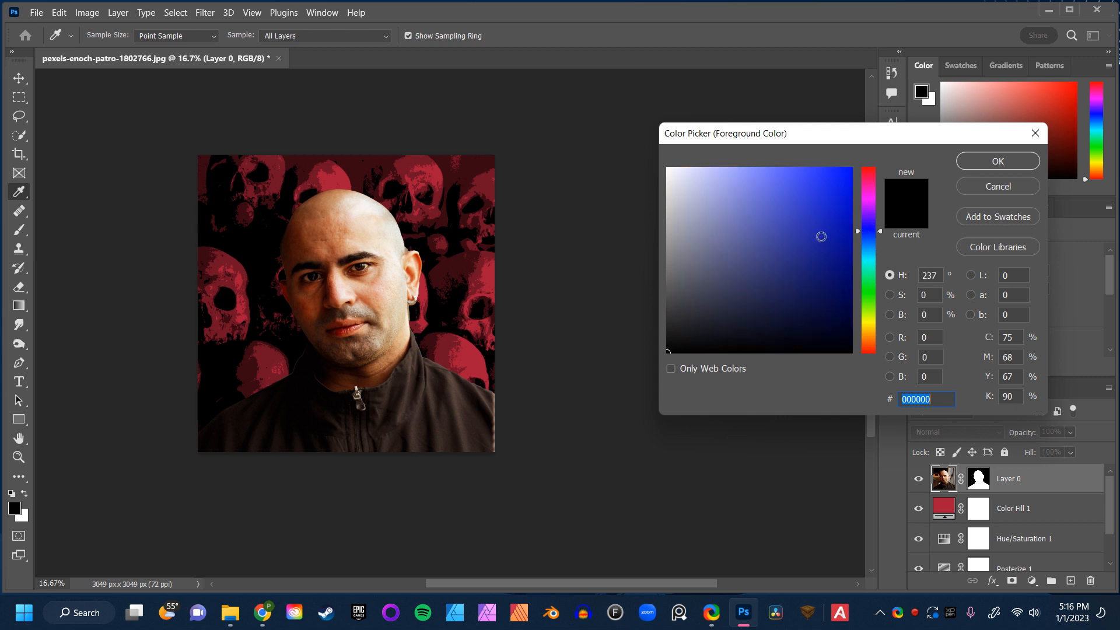
pyautogui.moveTo(759, 275)
pyautogui.mouseDown()
pyautogui.moveTo(738, 303)
pyautogui.moveTo(759, 301)
pyautogui.moveTo(755, 311)
pyautogui.mouseUp()
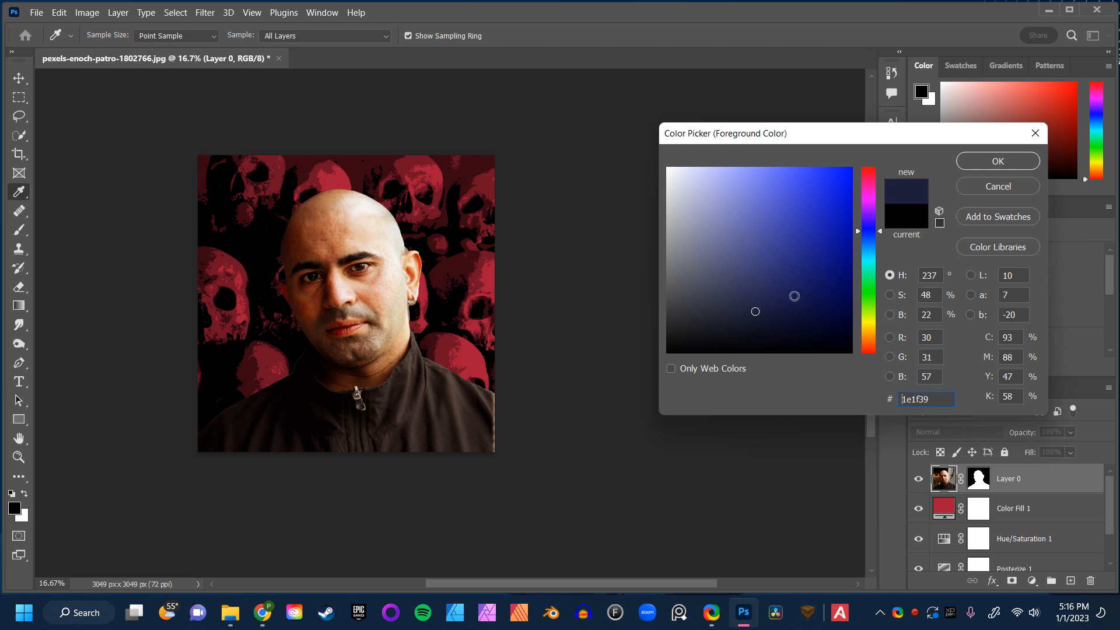
pyautogui.click(1009, 155)
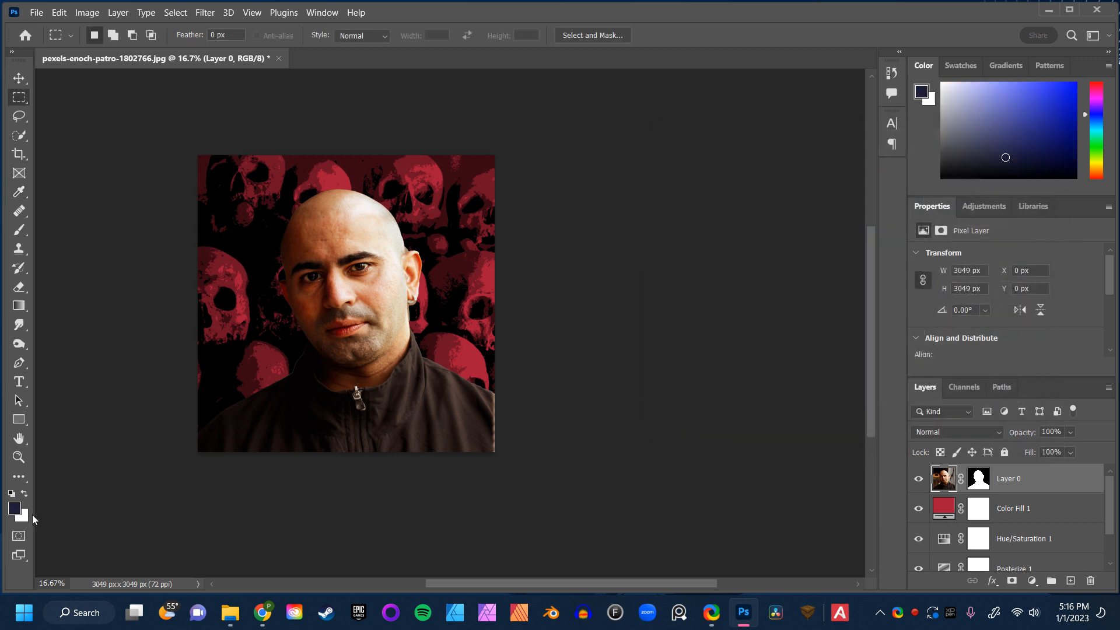
# Set the background colour to pink #f068b1.
pyautogui.click(24, 516)
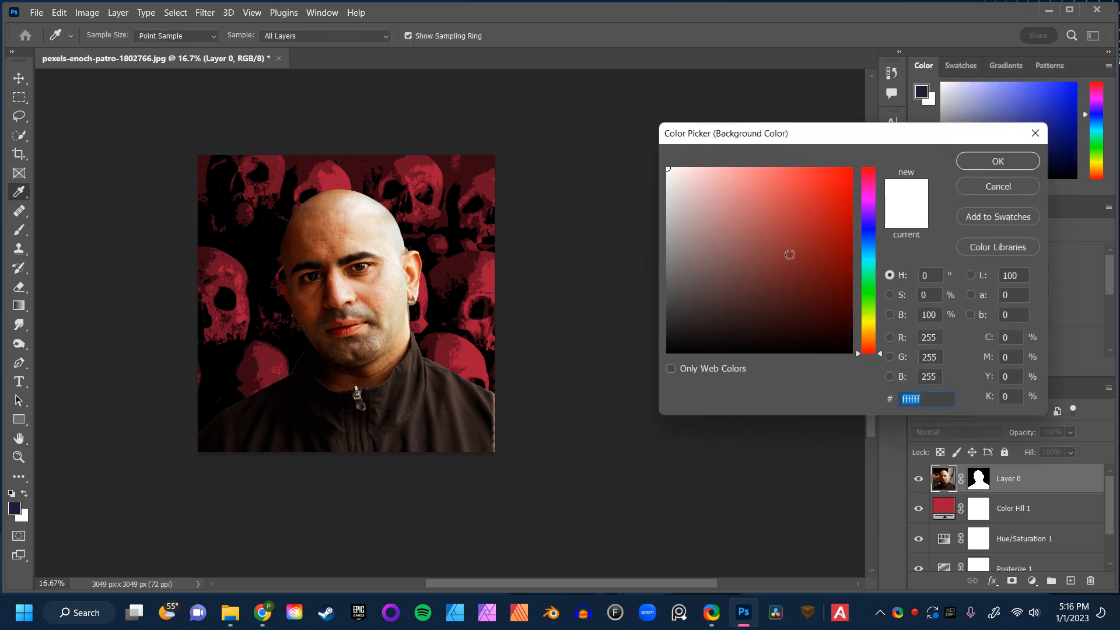
pyautogui.moveTo(867, 204); pyautogui.dragTo(873, 188)
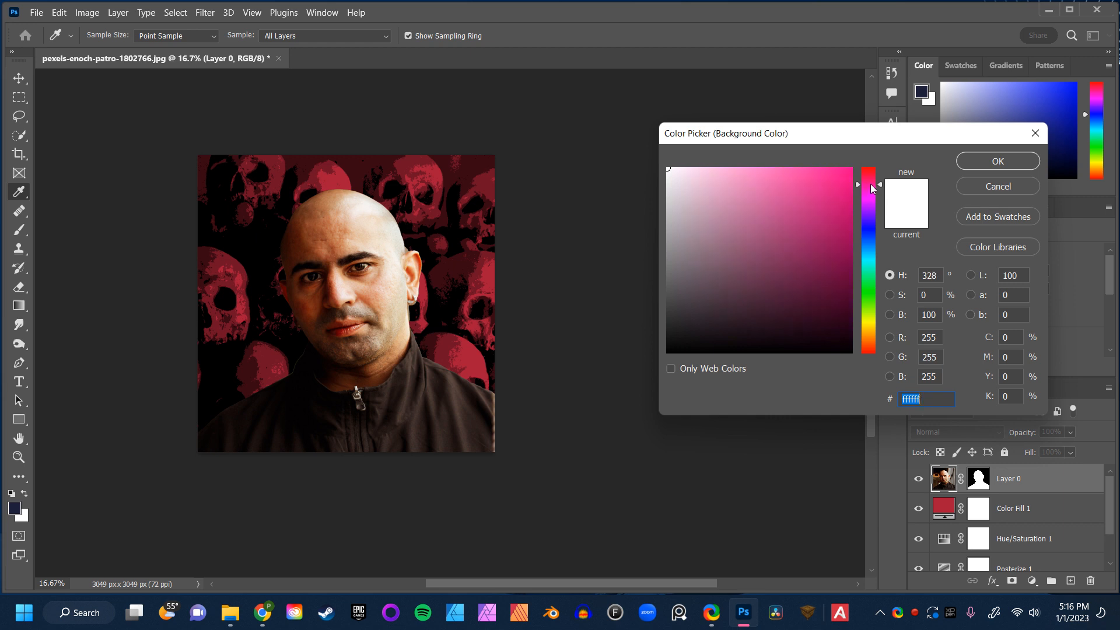
pyautogui.moveTo(781, 182)
pyautogui.mouseDown()
pyautogui.moveTo(764, 182)
pyautogui.moveTo(772, 176)
pyautogui.mouseUp()
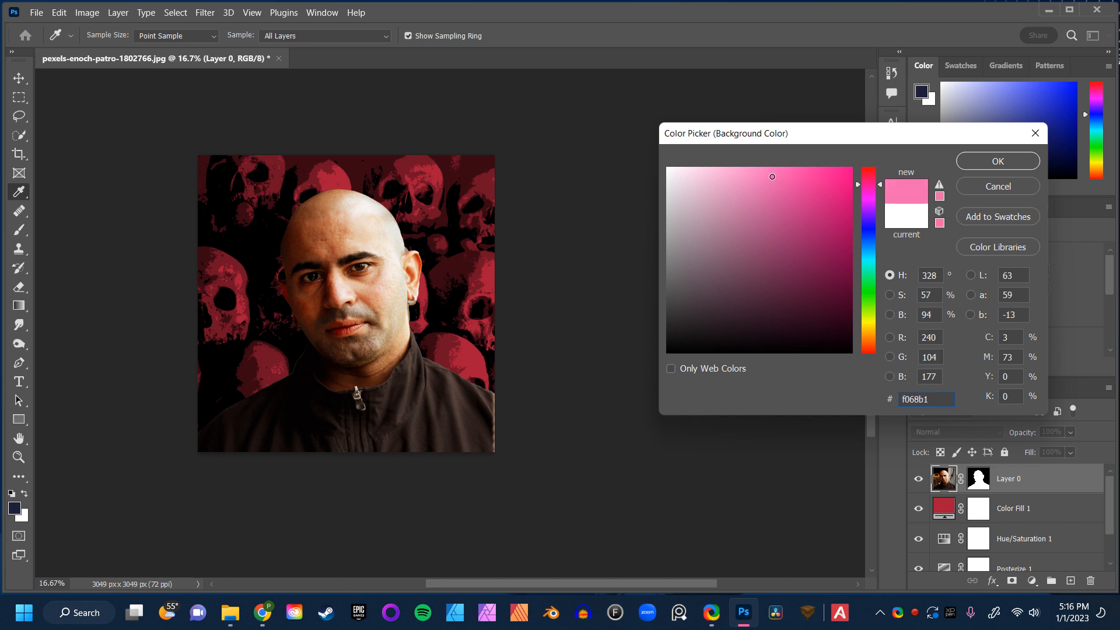
pyautogui.click(998, 161)
pyautogui.press('m')
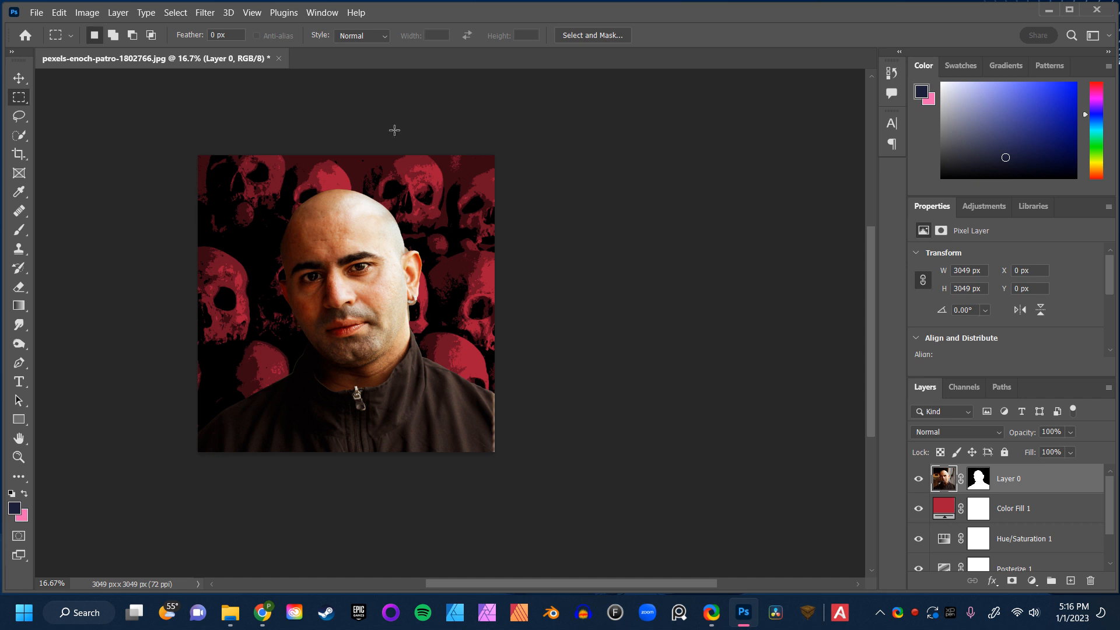
# Open the Halftone Pattern filter for the portrait layer in the Filter Gallery and set its size to 8 and contrast to 34.
pyautogui.click(205, 13)
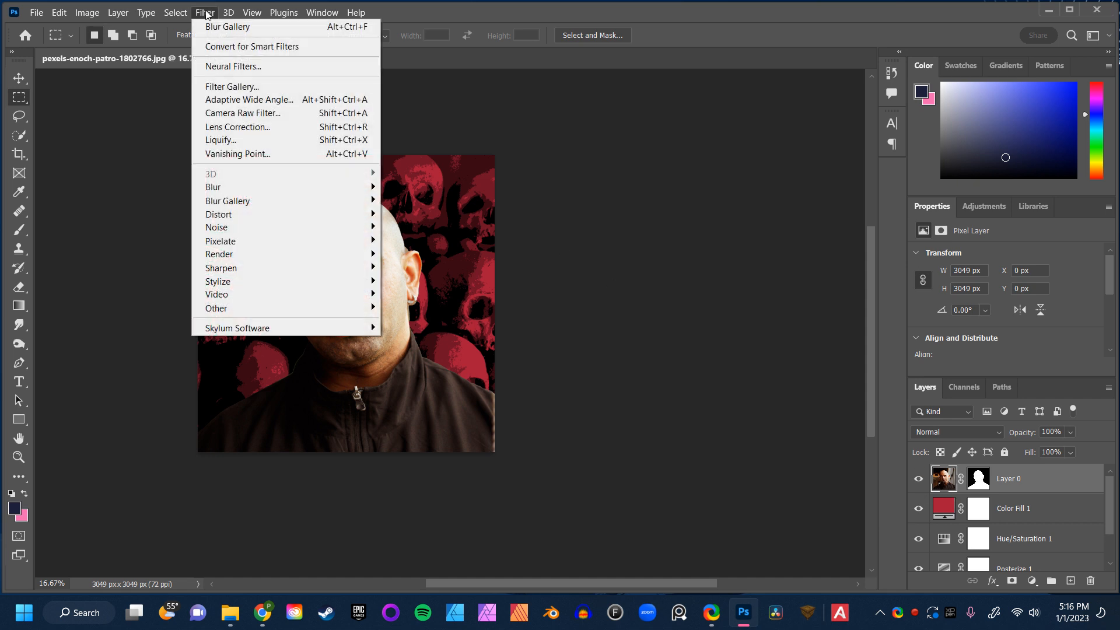
pyautogui.click(232, 86)
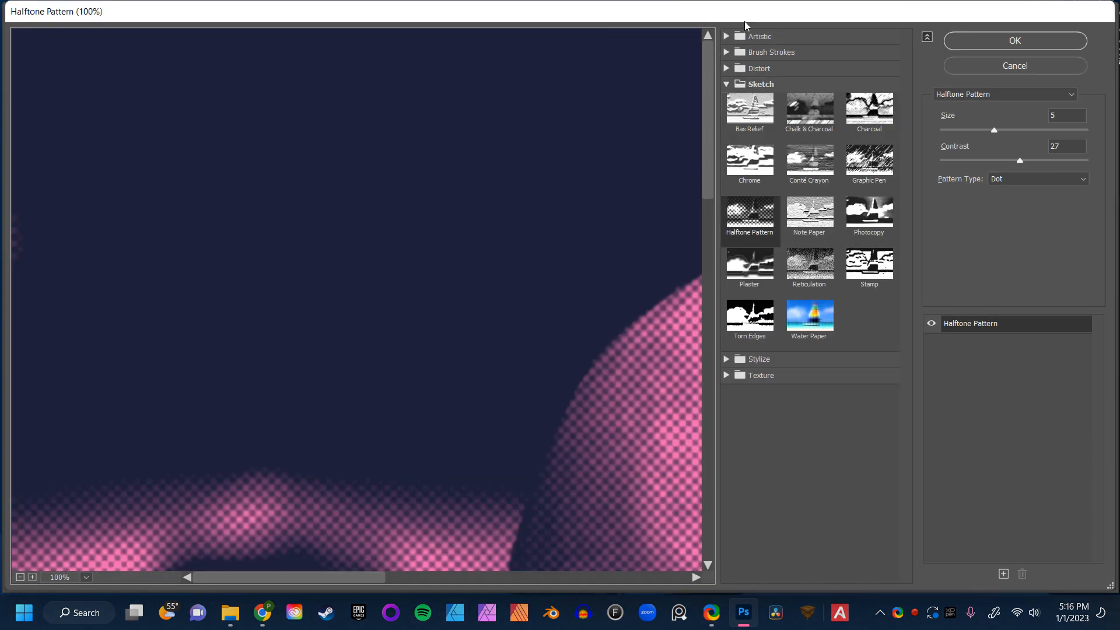
pyautogui.click(728, 85)
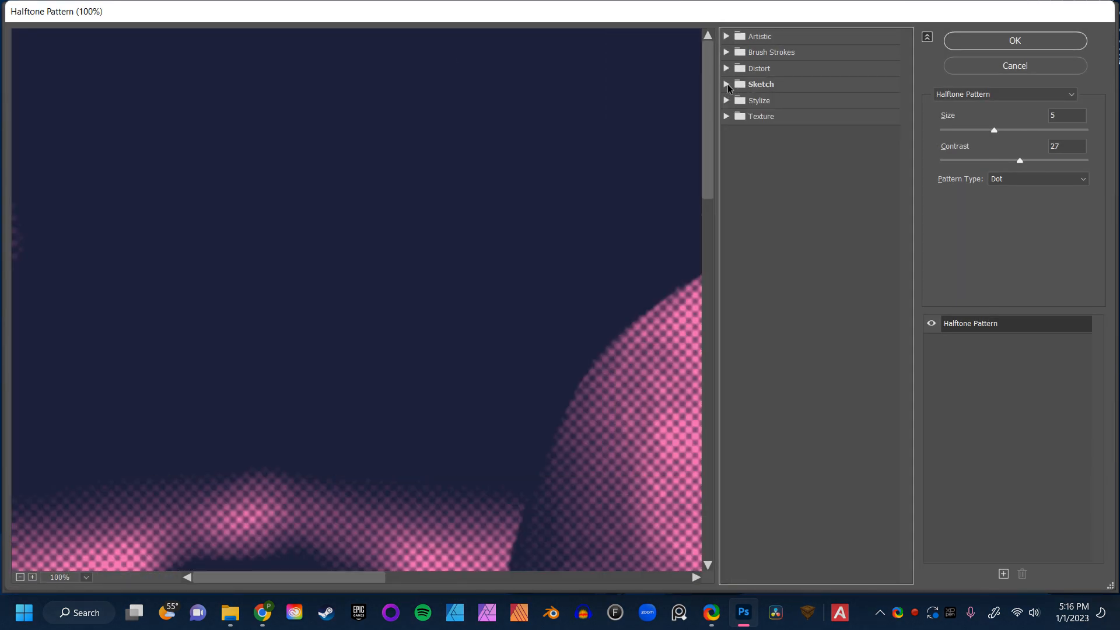
pyautogui.click(727, 84)
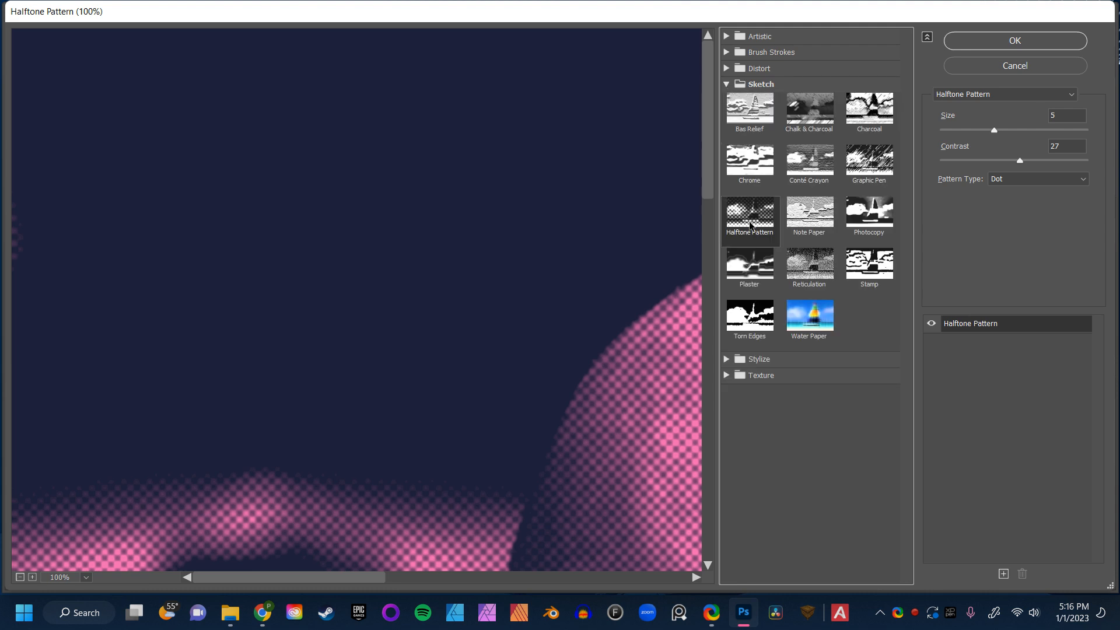
pyautogui.press('alt')
pyautogui.hotkey('ctrl', '-')
pyautogui.hotkey('ctrl', '-')
pyautogui.hotkey('ctrl', '-')
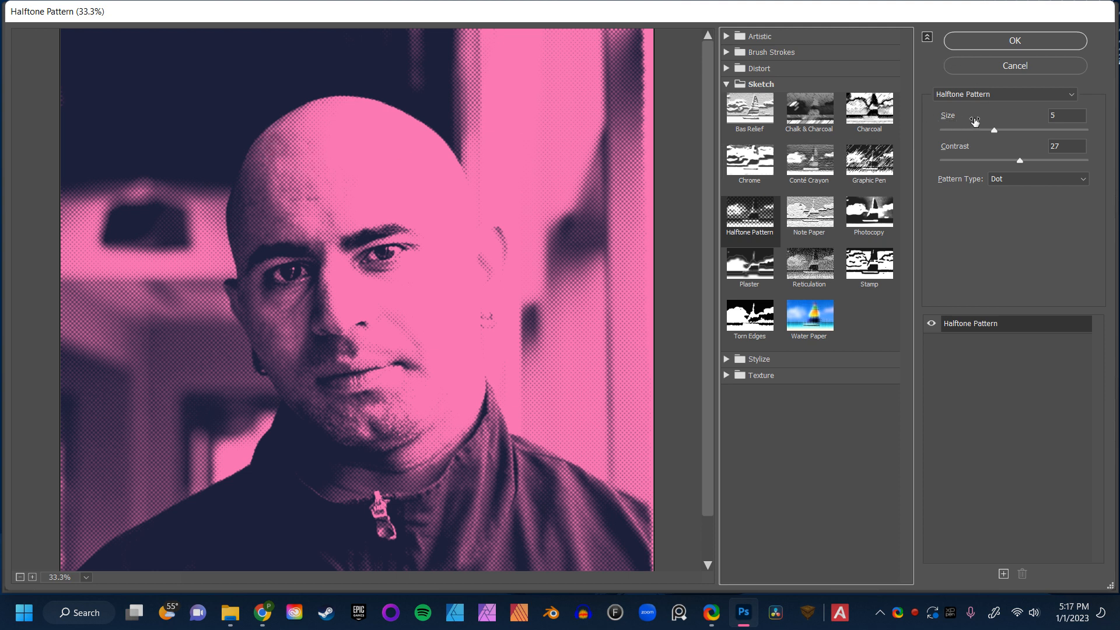
pyautogui.click(958, 96)
pyautogui.click(954, 97)
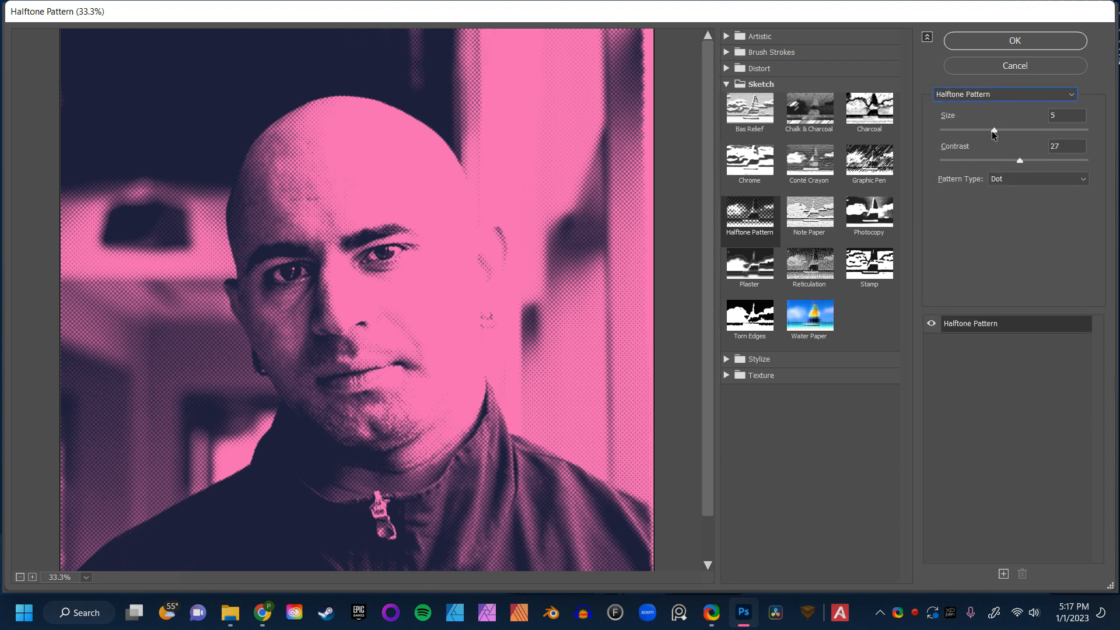
pyautogui.moveTo(994, 131); pyautogui.dragTo(1041, 155)
# Try the Circle and Line pattern types on the halftone and return to Dot.
pyautogui.click(1014, 177)
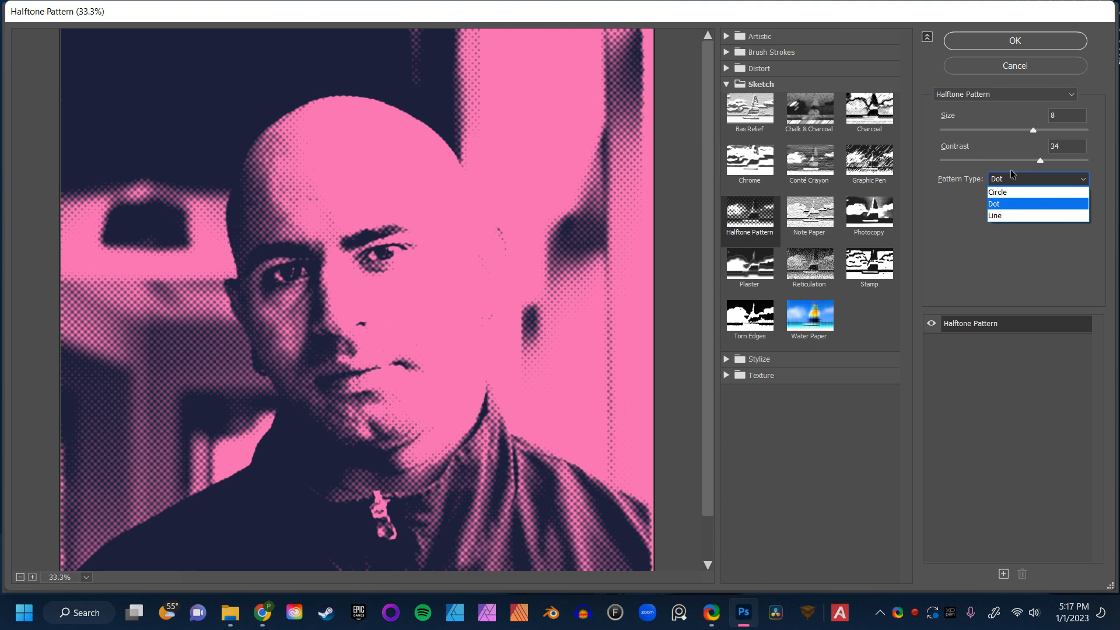
pyautogui.click(1008, 193)
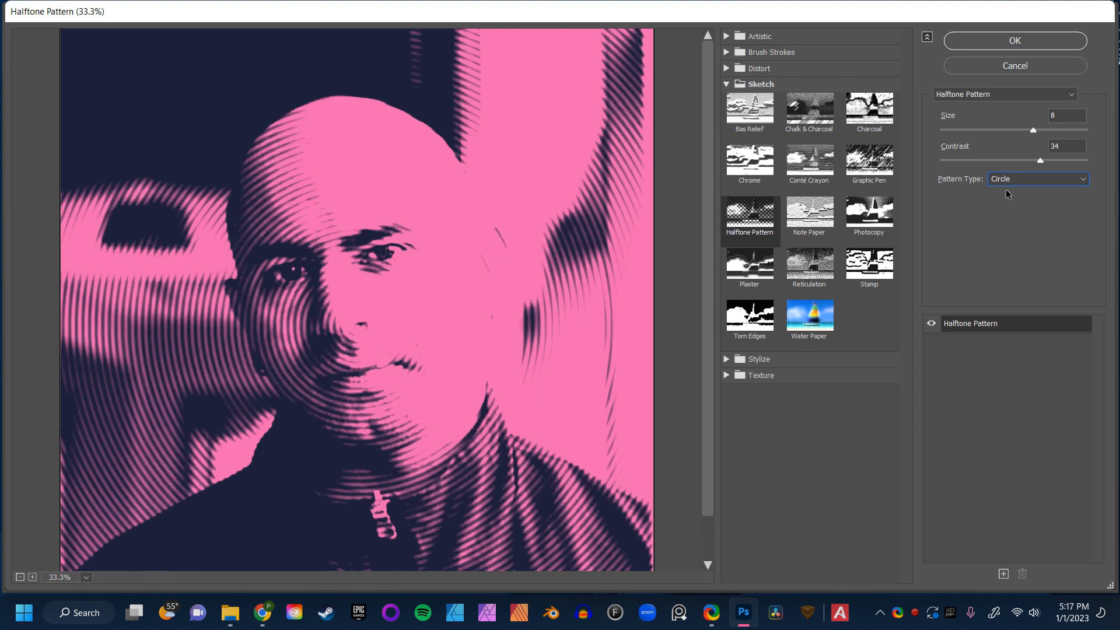
pyautogui.click(1006, 181)
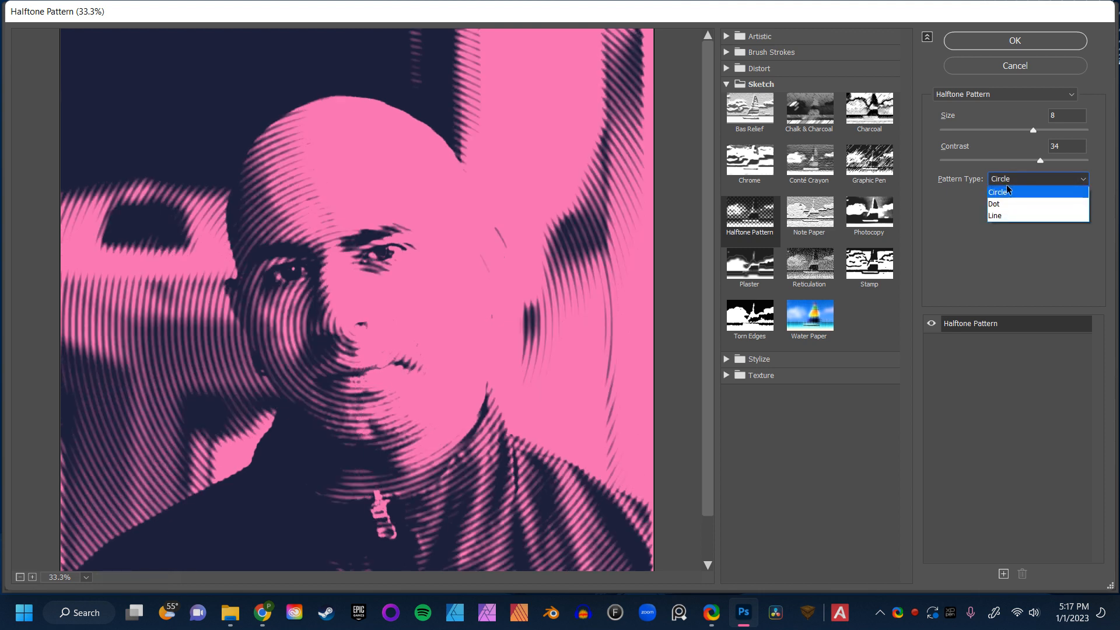
pyautogui.click(1009, 217)
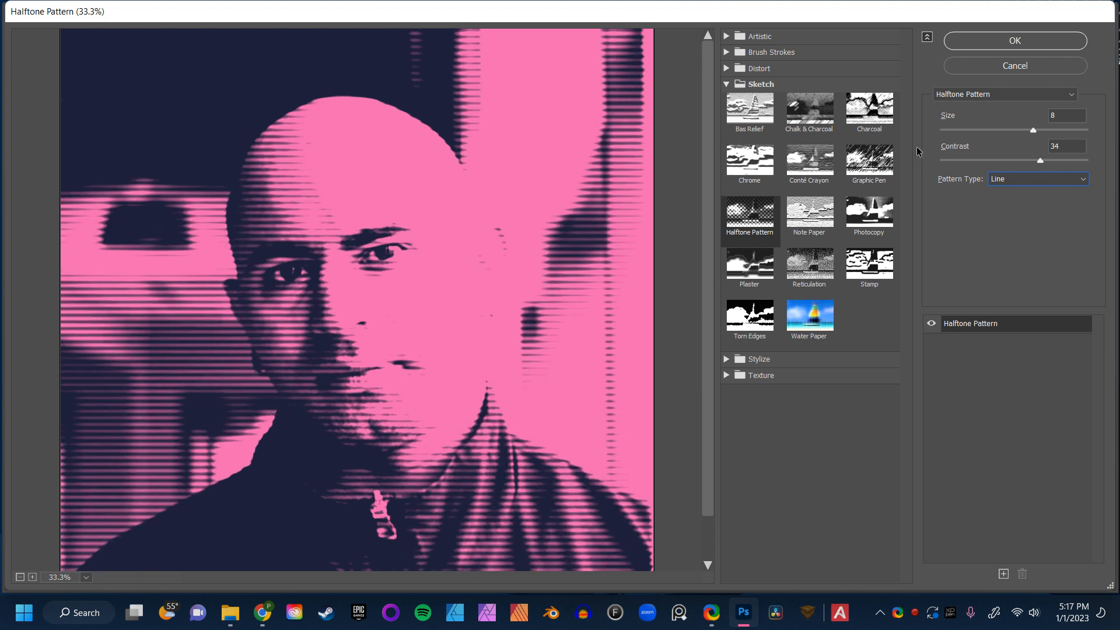
pyautogui.click(1006, 179)
pyautogui.click(1008, 204)
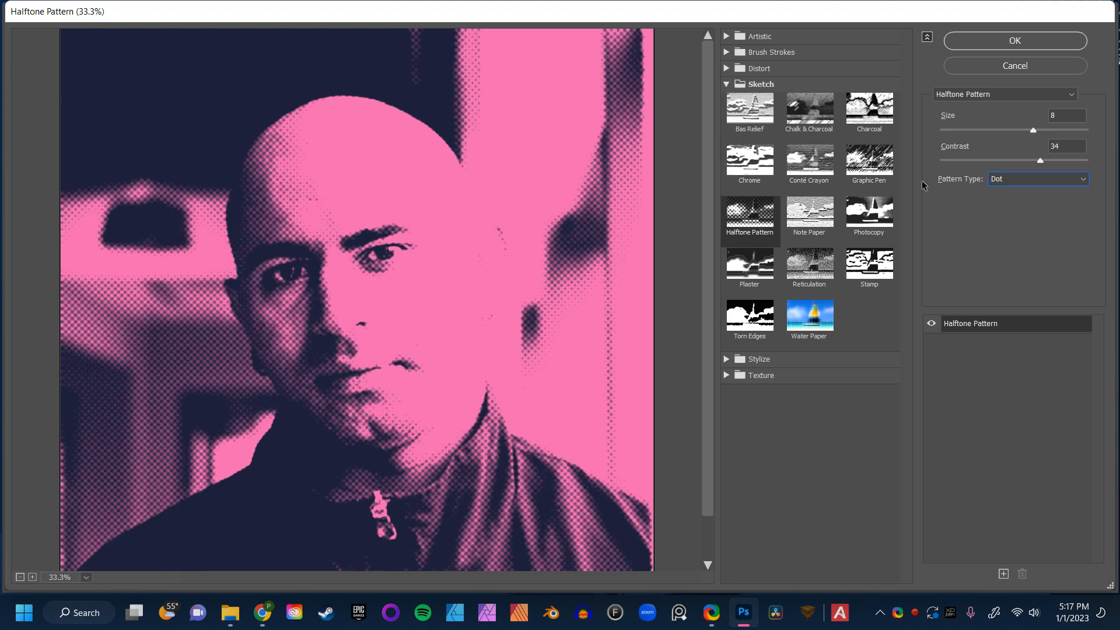
# Reduce the halftone size to 7 and apply the filter to the portrait.
pyautogui.moveTo(1034, 130); pyautogui.dragTo(1025, 130)
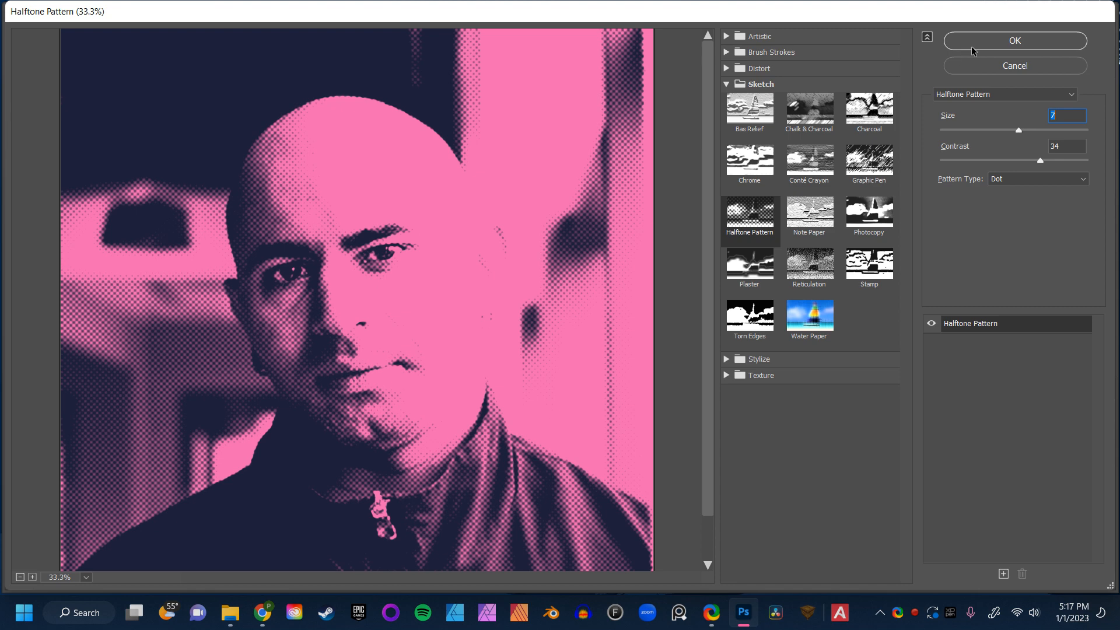
pyautogui.click(973, 42)
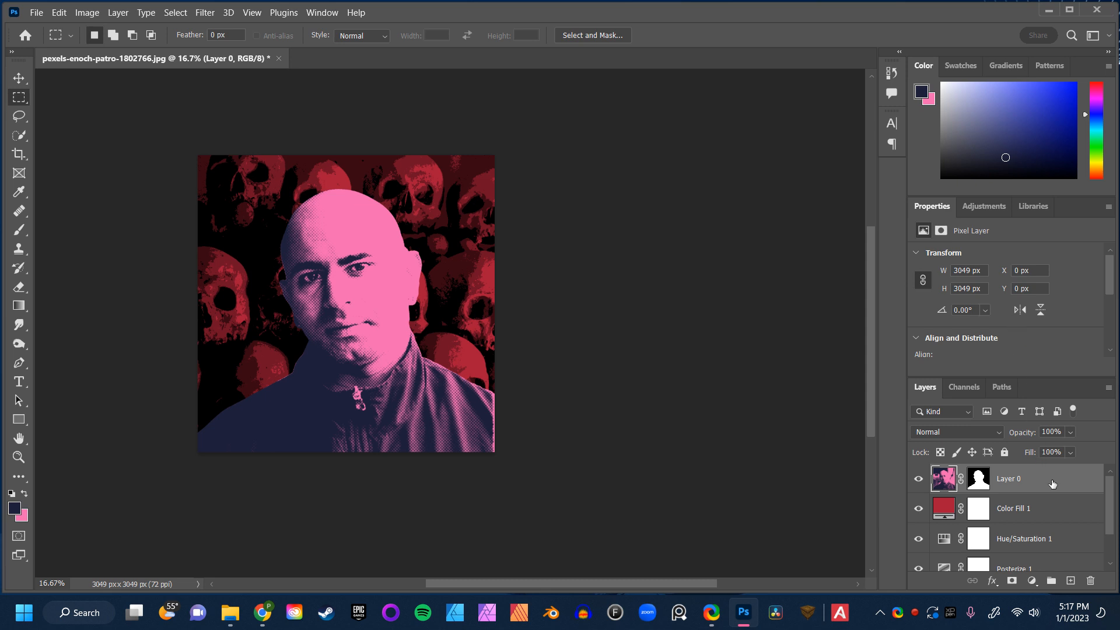
# Add a Stroke effect to the portrait layer and make its colour white #ffffff.
pyautogui.click(992, 584)
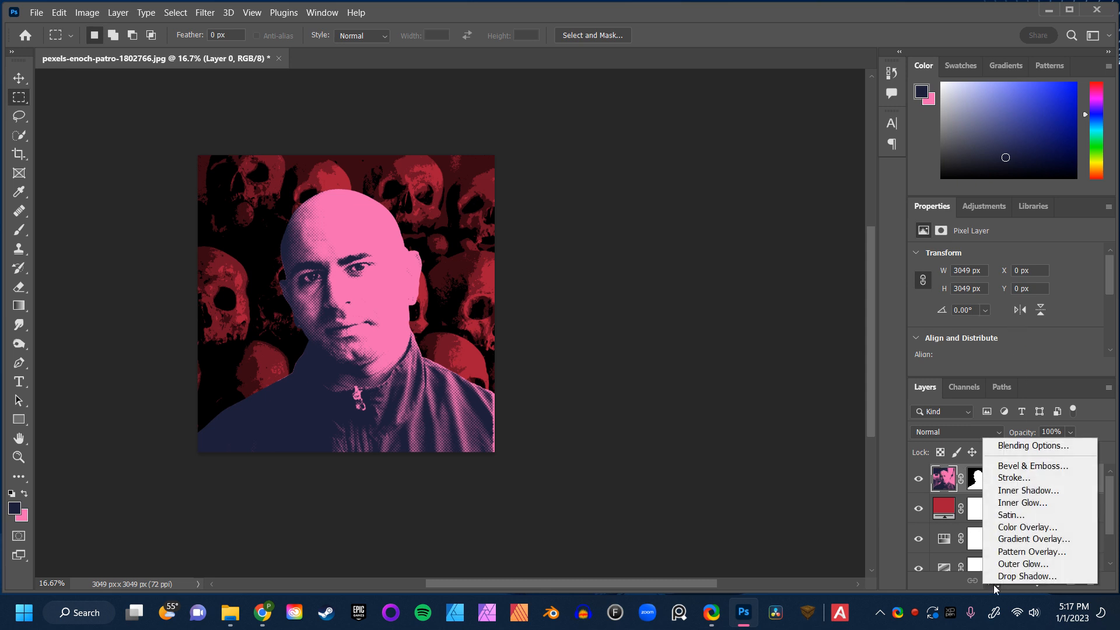
pyautogui.click(1043, 478)
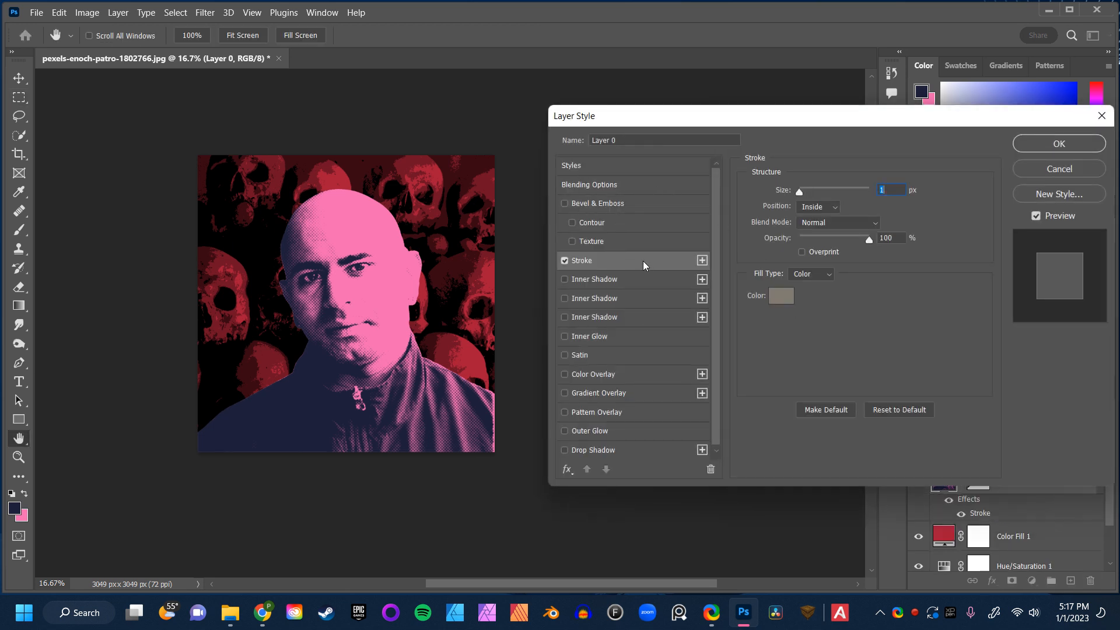
pyautogui.click(782, 295)
pyautogui.moveTo(743, 284); pyautogui.dragTo(633, 110)
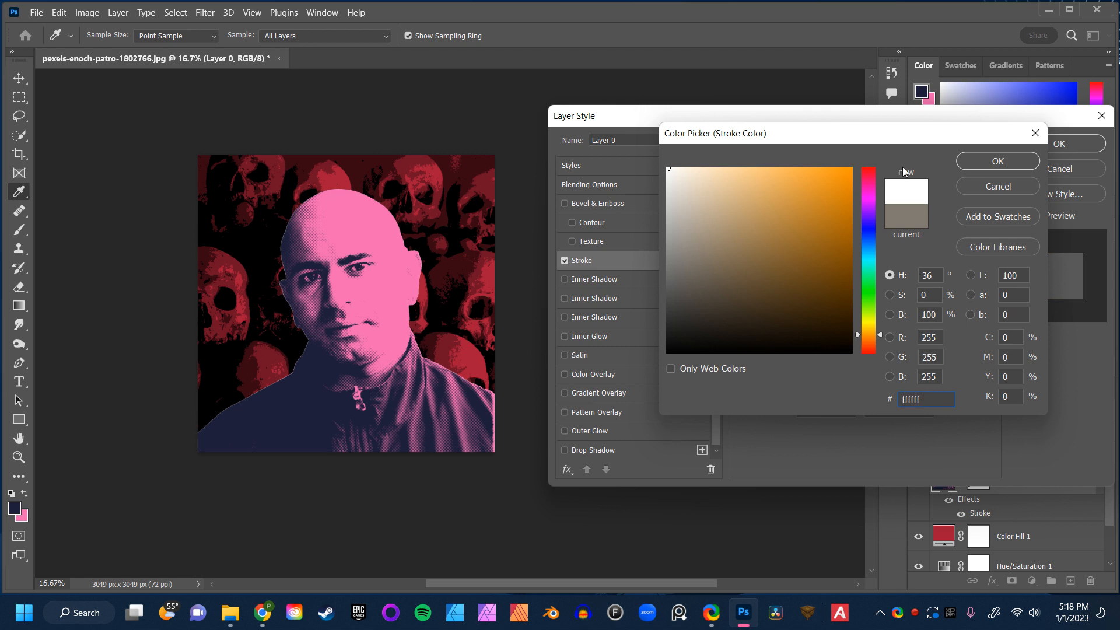
pyautogui.click(976, 162)
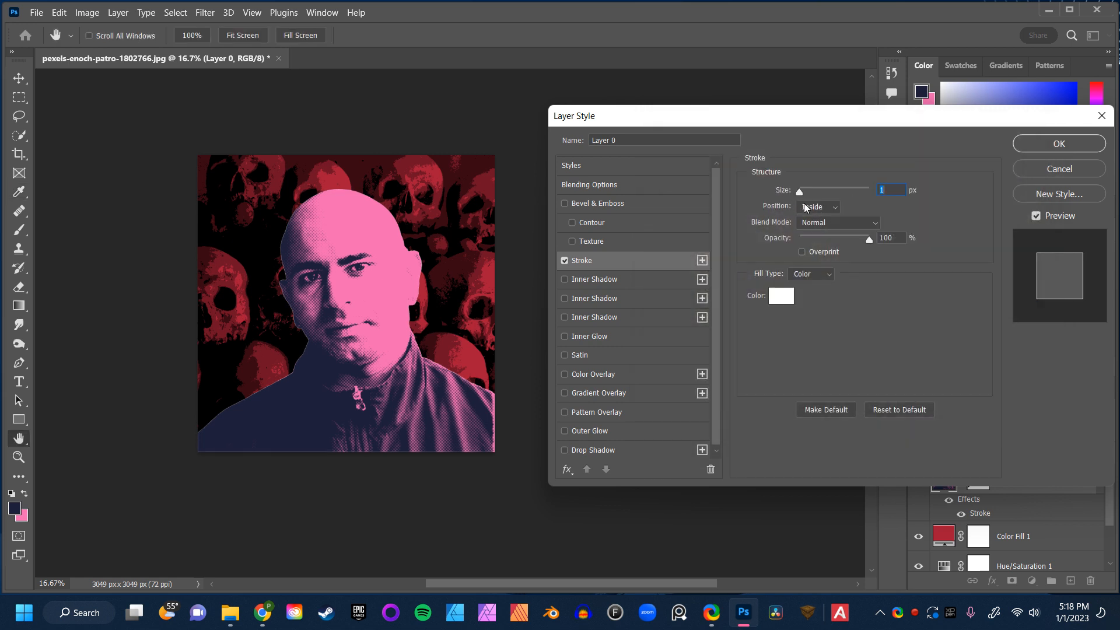
# Position the portrait's stroke Outside, set its size to 65 px and apply the layer style.
pyautogui.click(815, 208)
pyautogui.click(816, 222)
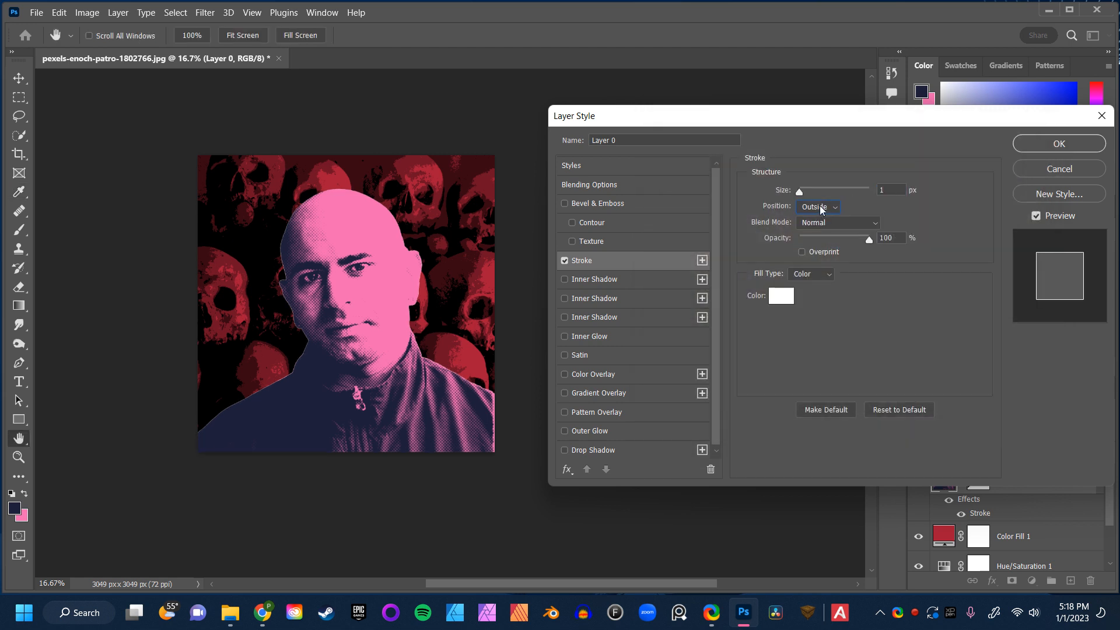
pyautogui.moveTo(799, 191); pyautogui.dragTo(821, 191)
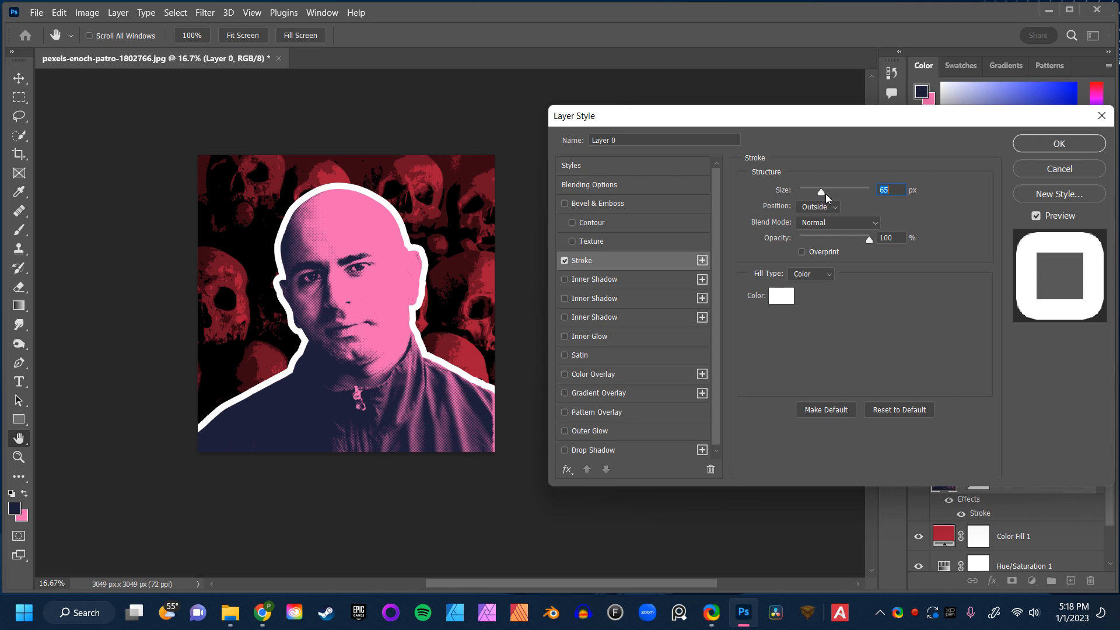
pyautogui.click(1059, 146)
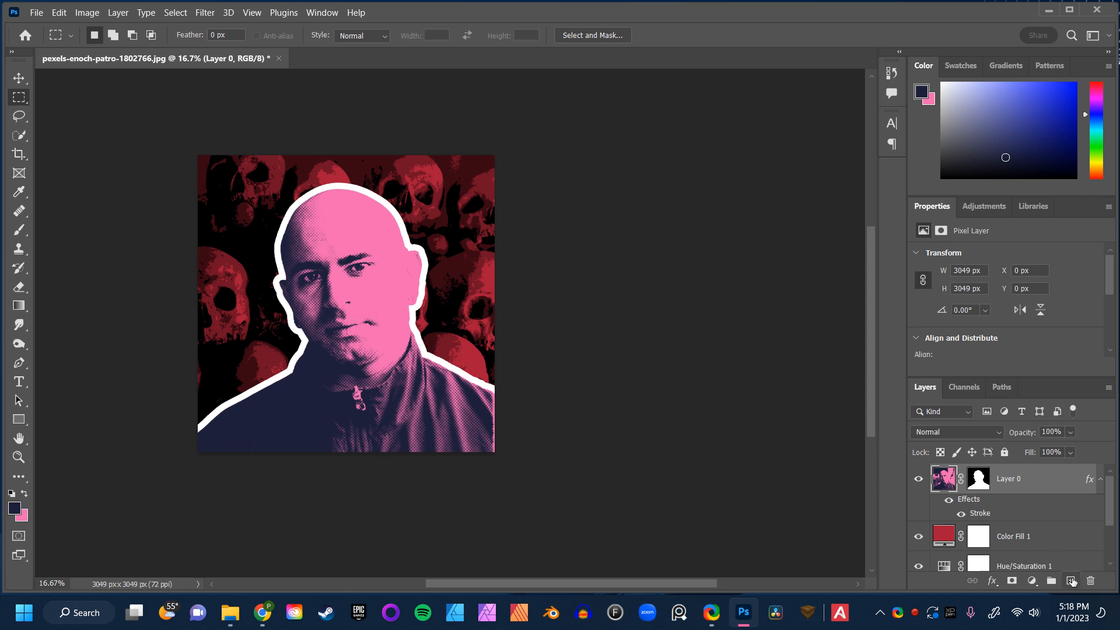
# Add a new layer above the portrait and choose the Kyle's Ultimate Pastel Palooza brush from the Dry Media Brushes for the Brush tool.
pyautogui.click(1072, 581)
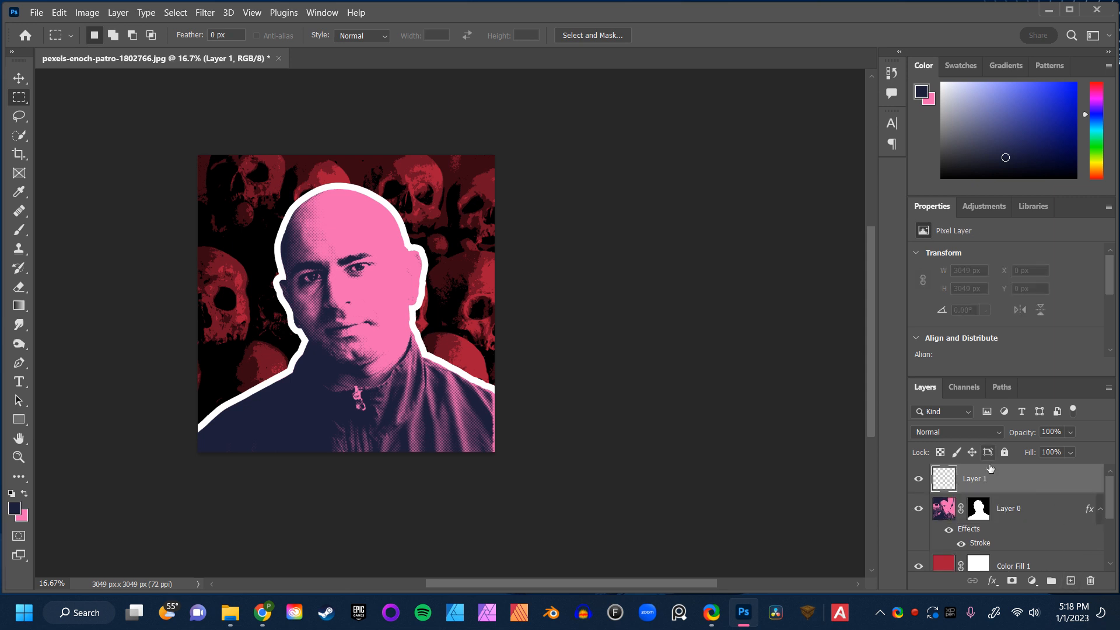
pyautogui.click(21, 233)
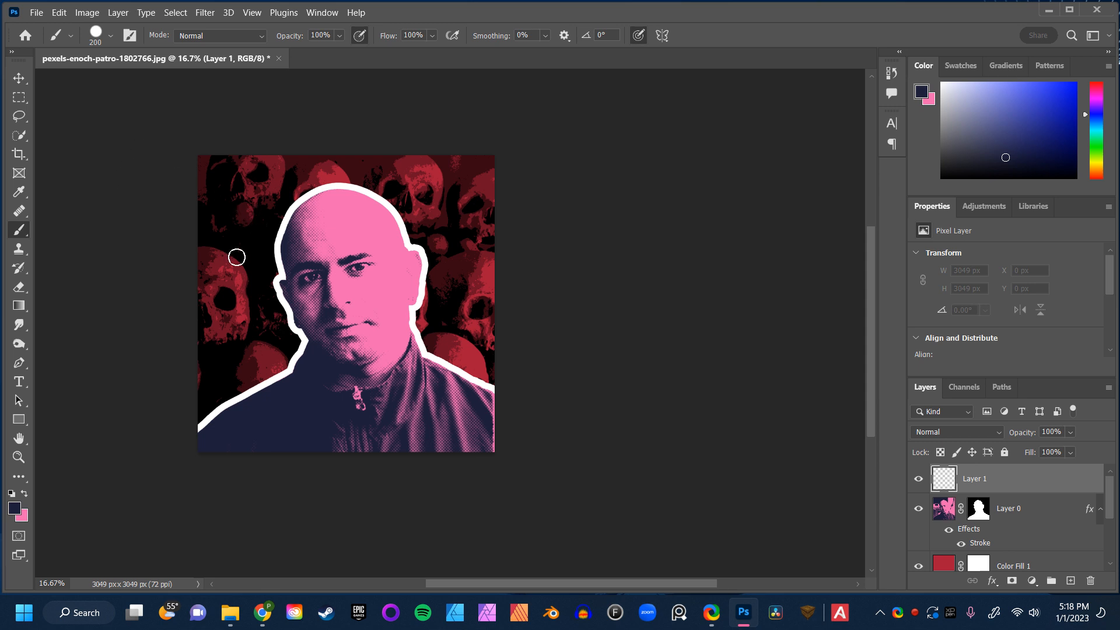
pyautogui.click(97, 42)
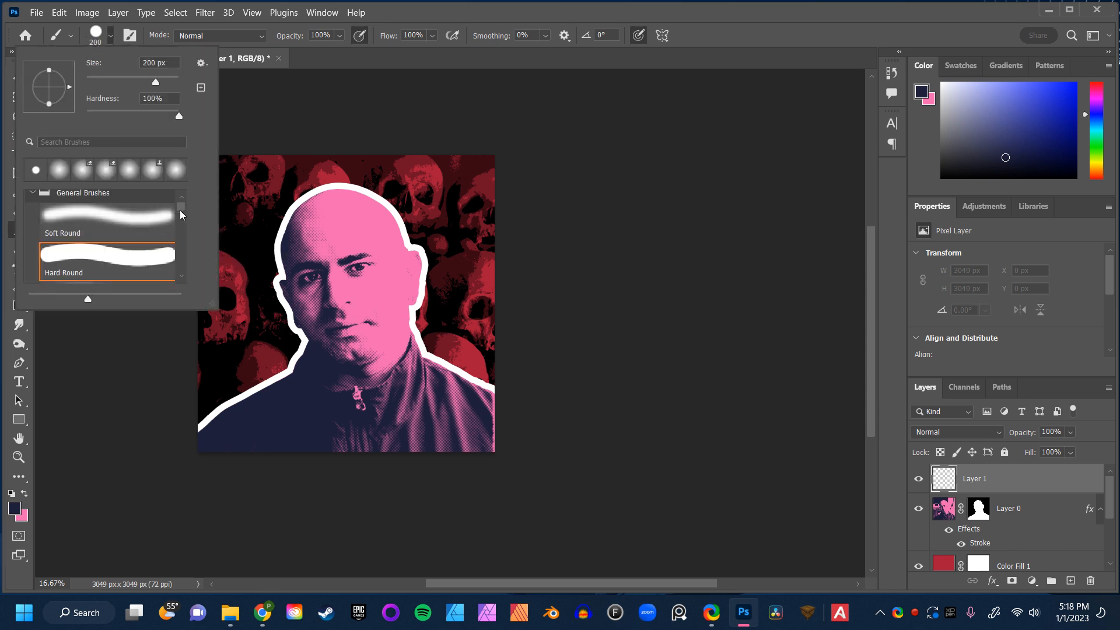
pyautogui.moveTo(182, 213)
pyautogui.mouseDown()
pyautogui.moveTo(179, 273)
pyautogui.moveTo(181, 254)
pyautogui.mouseUp()
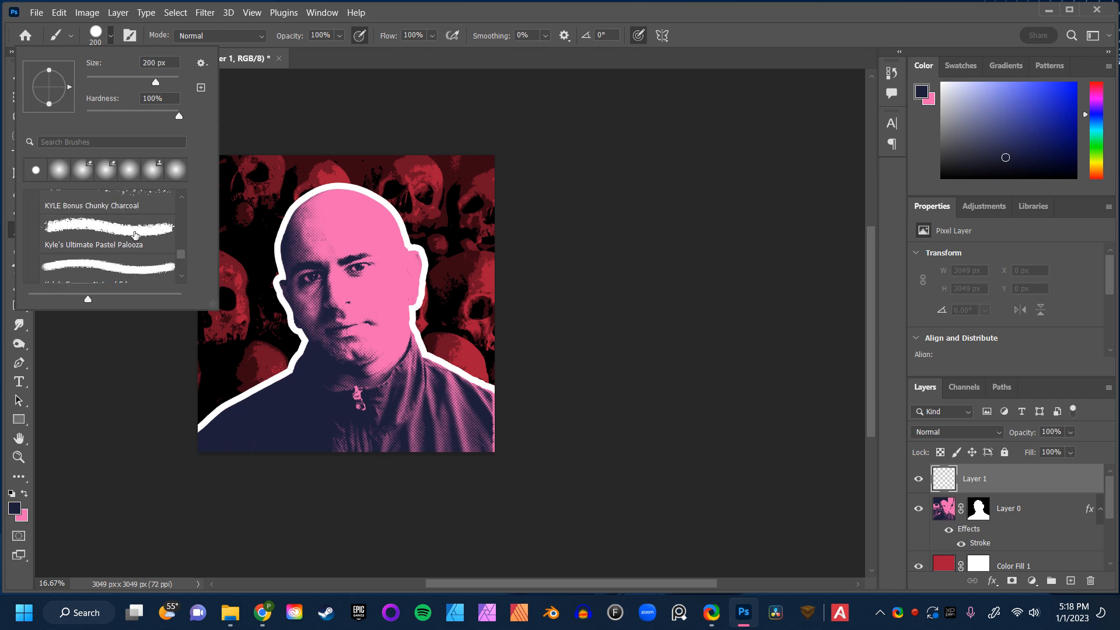
pyautogui.click(127, 235)
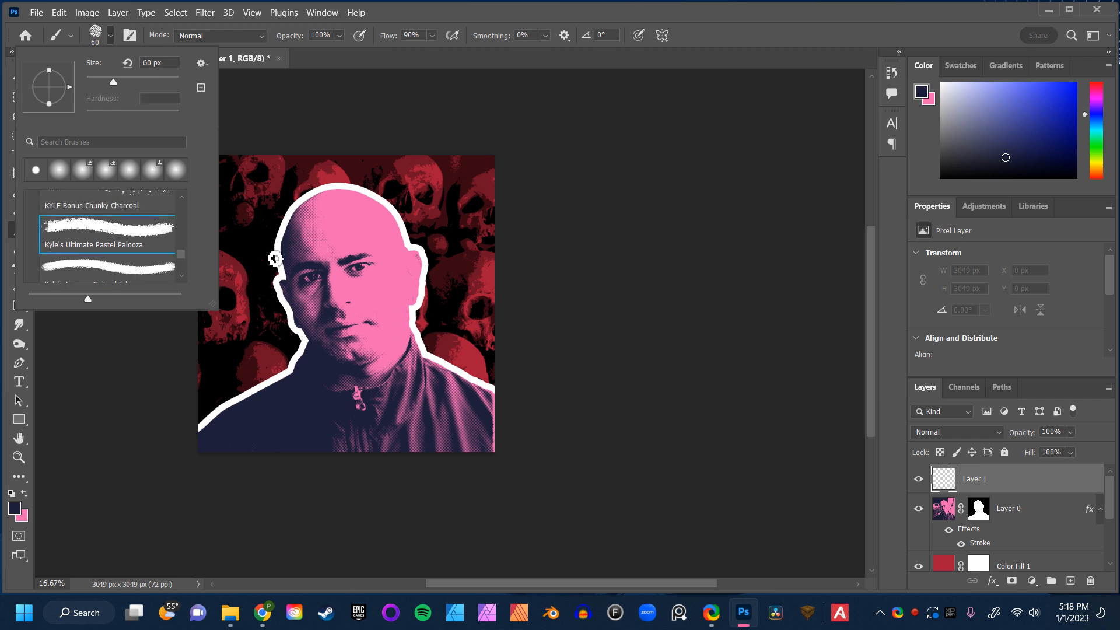
pyautogui.moveTo(186, 257); pyautogui.dragTo(186, 234)
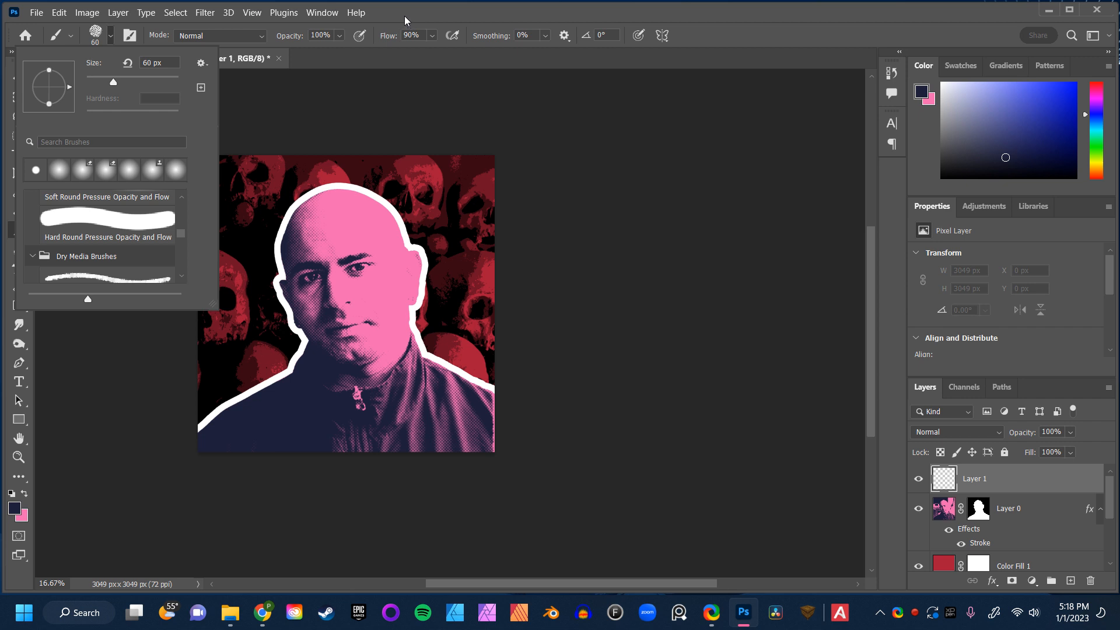
# Reset the foreground and background colours to default black and white and set the brush flow to 100%.
pyautogui.click(406, 16)
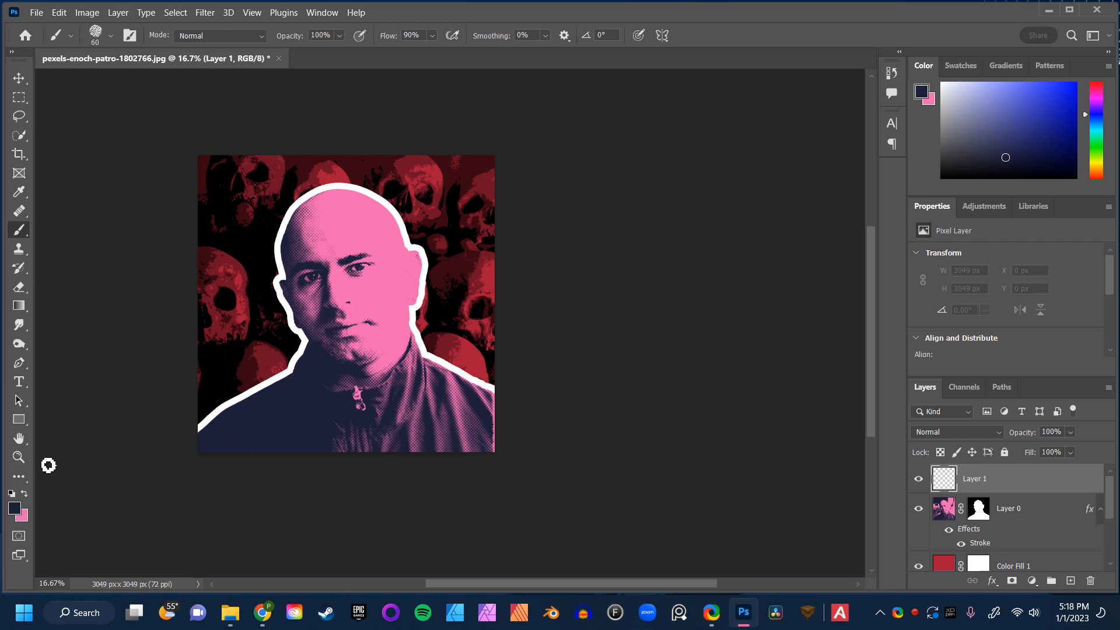
pyautogui.click(12, 494)
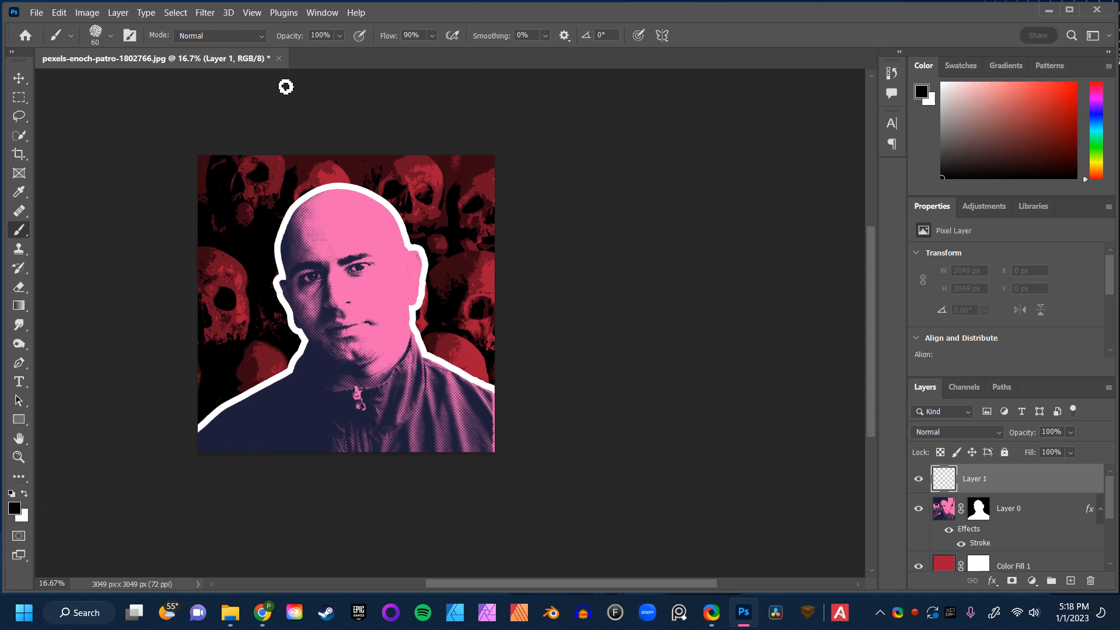
pyautogui.moveTo(382, 36); pyautogui.dragTo(489, 49)
# Enlarge the Kyle's Ultimate Pastel Palooza brush to 500 px.
pyautogui.press(']')
pyautogui.press(']')
pyautogui.press(']')
pyautogui.press(']')
pyautogui.press(']')
pyautogui.press(']')
pyautogui.press(']')
pyautogui.press(']')
pyautogui.press(']')
pyautogui.press(']')
pyautogui.click(109, 37)
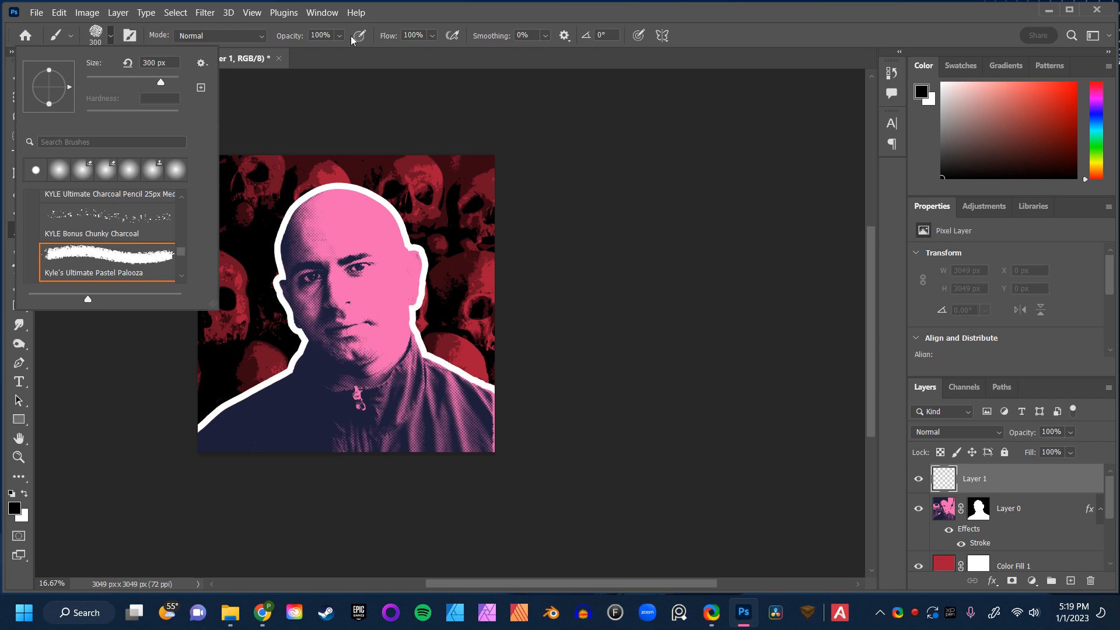
pyautogui.click(412, 13)
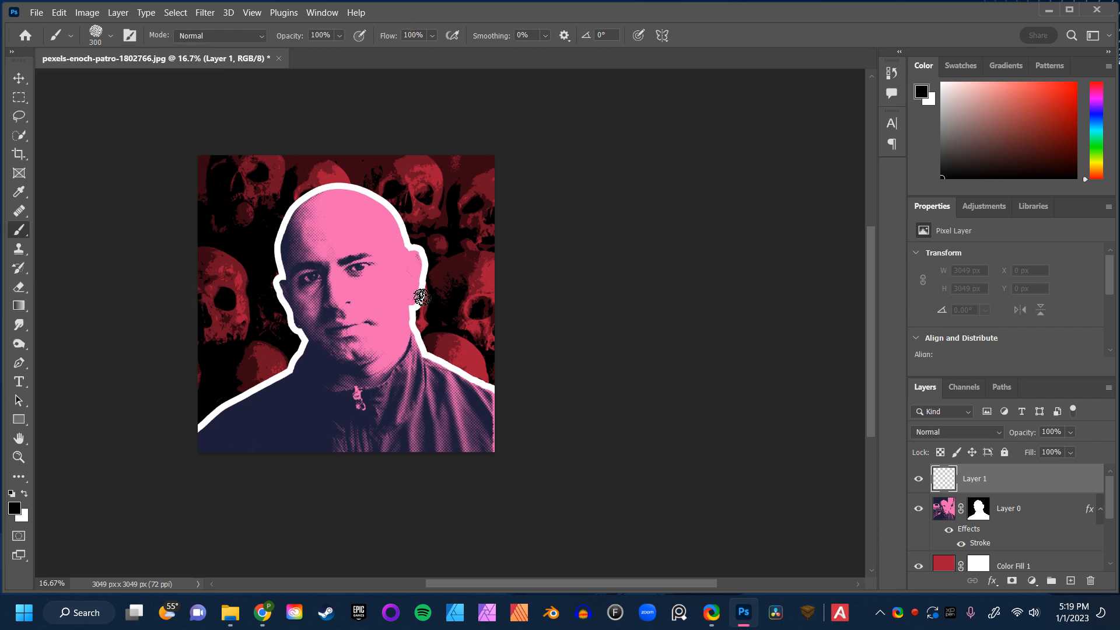
pyautogui.press(']')
pyautogui.press(']')
pyautogui.press(']')
pyautogui.press('[')
# Paint a slanted black bar across the portrait's eyes with overlapping straight brush passes on the new layer, extending past both sides of the head.
pyautogui.moveTo(240, 270)
pyautogui.mouseDown()
pyautogui.moveTo(326, 270)
pyautogui.moveTo(426, 232)
pyautogui.mouseUp()
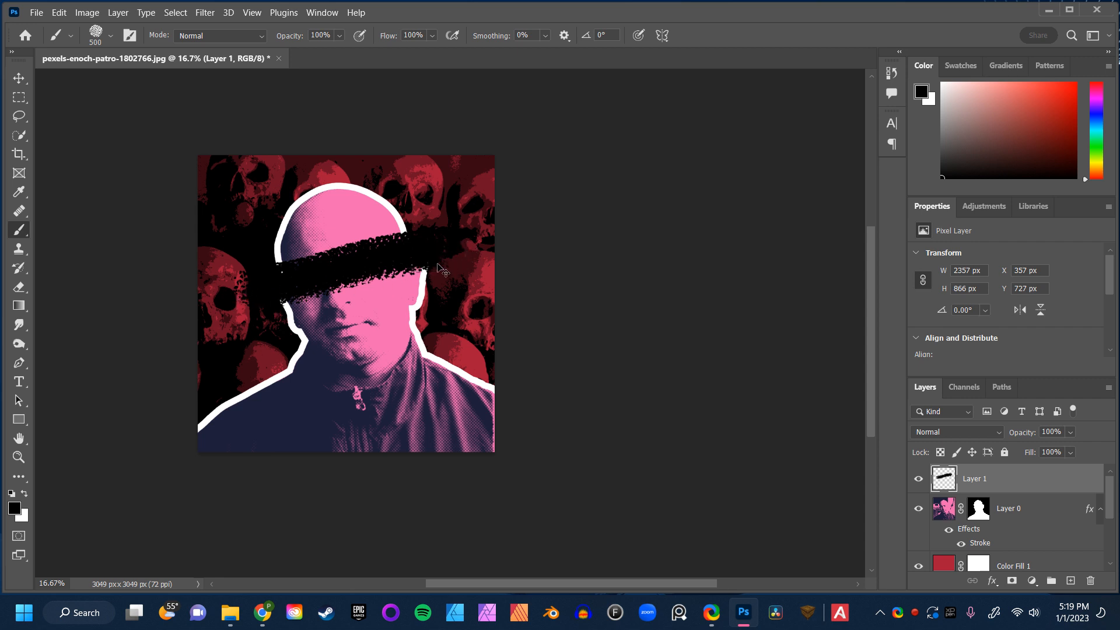
pyautogui.hotkey('ctrl', 'z')
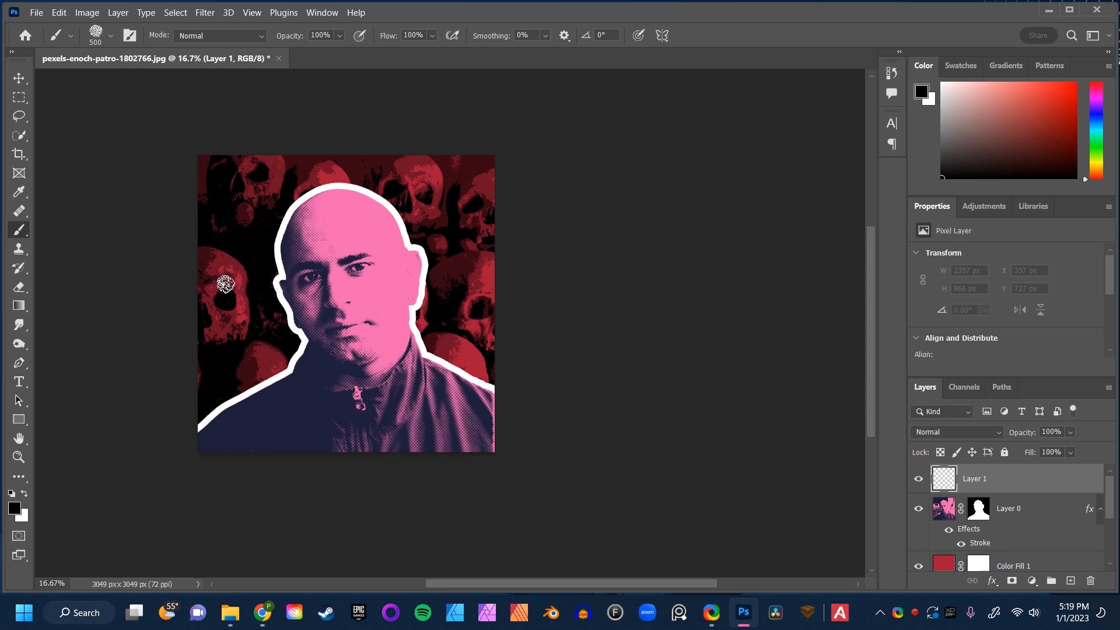
pyautogui.click(225, 285)
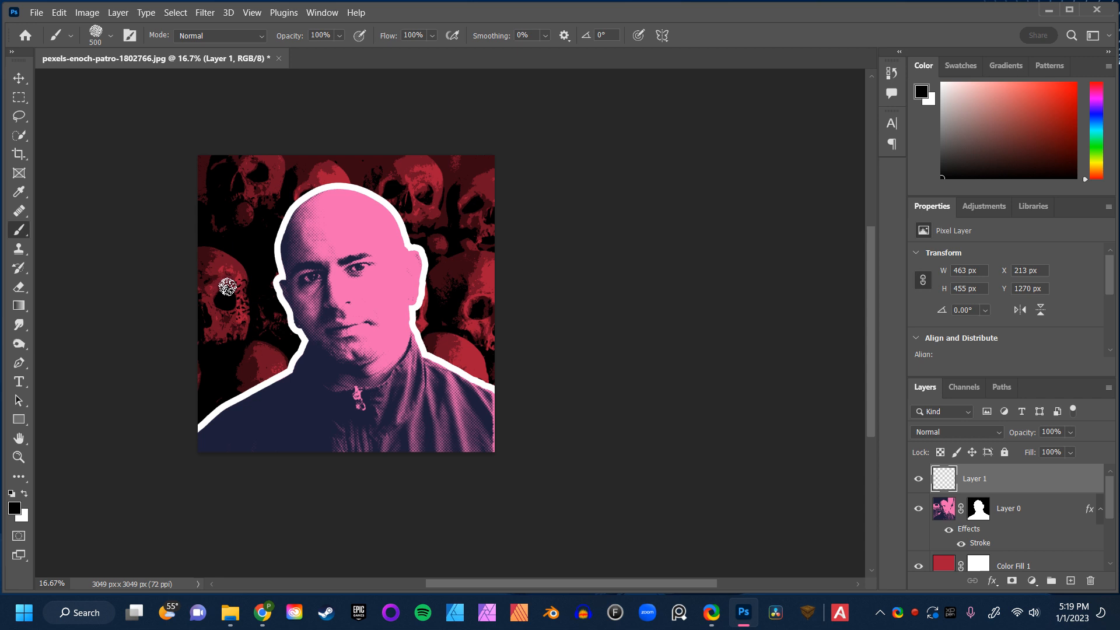
pyautogui.keyDown('shift'); pyautogui.click(434, 231); pyautogui.keyUp('shift')
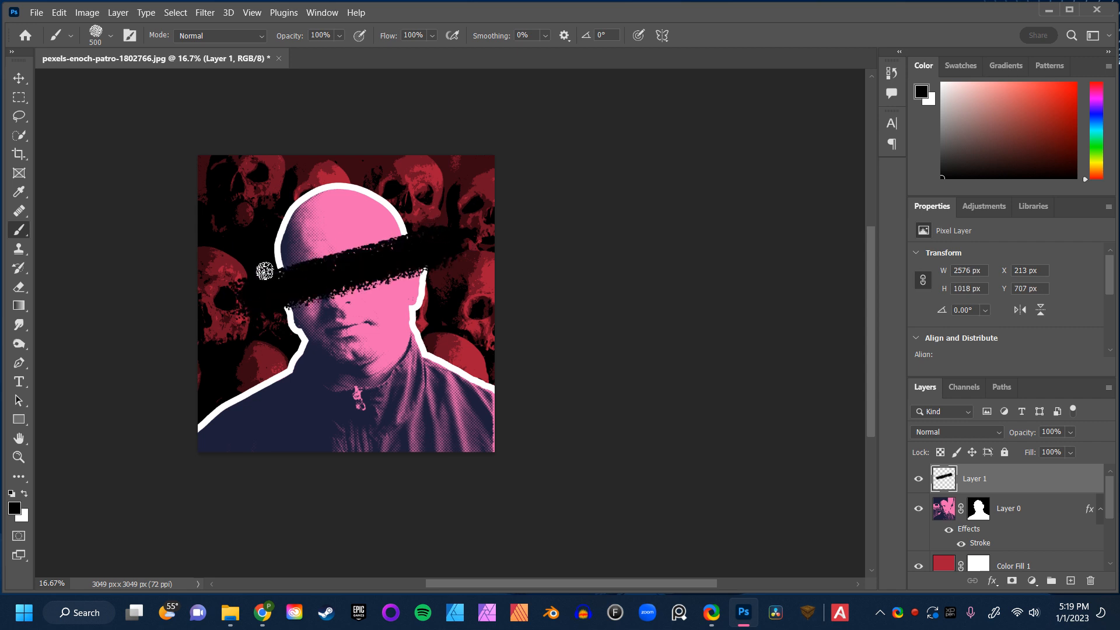
pyautogui.keyDown('shift'); pyautogui.click(231, 282); pyautogui.keyUp('shift')
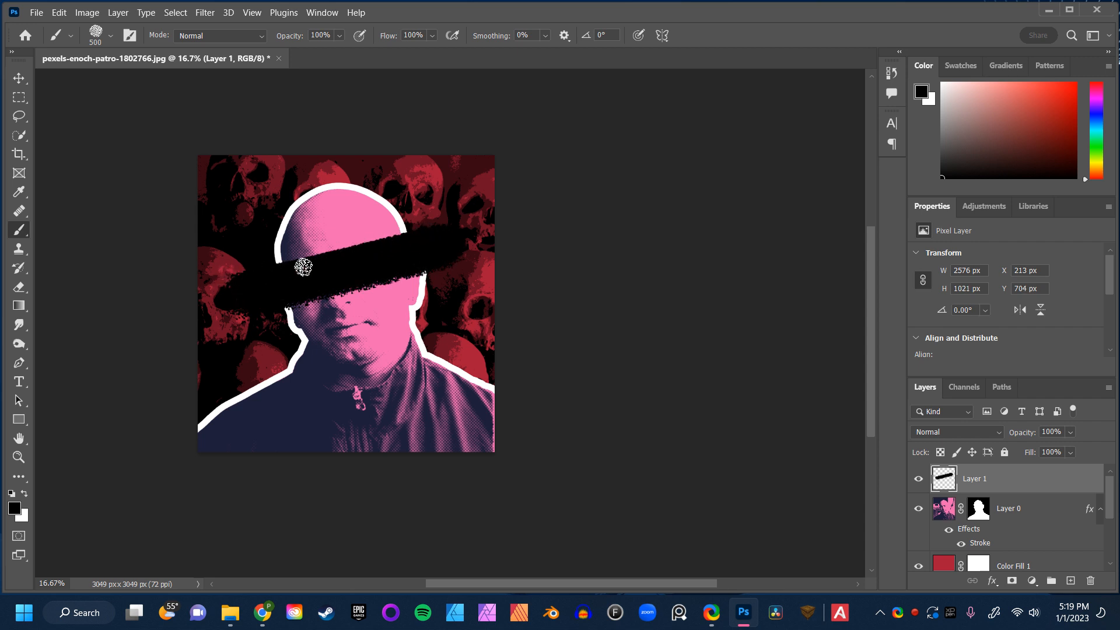
pyautogui.keyDown('shift'); pyautogui.click(434, 238); pyautogui.keyUp('shift')
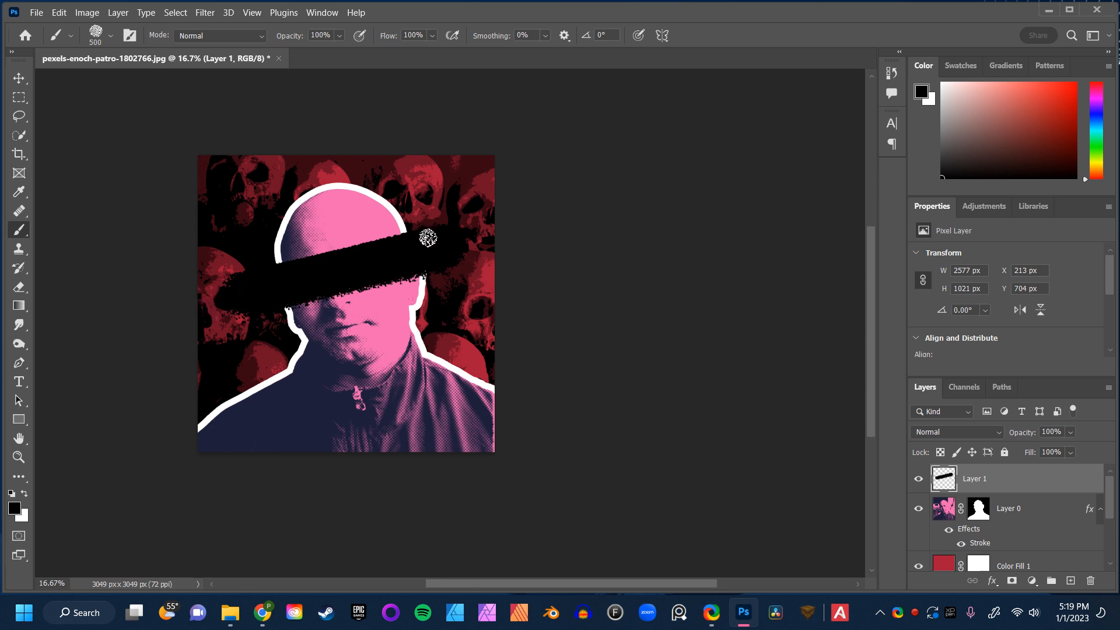
# Reduce the brush size to 200 px.
pyautogui.press('[')
pyautogui.press('[')
pyautogui.press('[')
pyautogui.press('[')
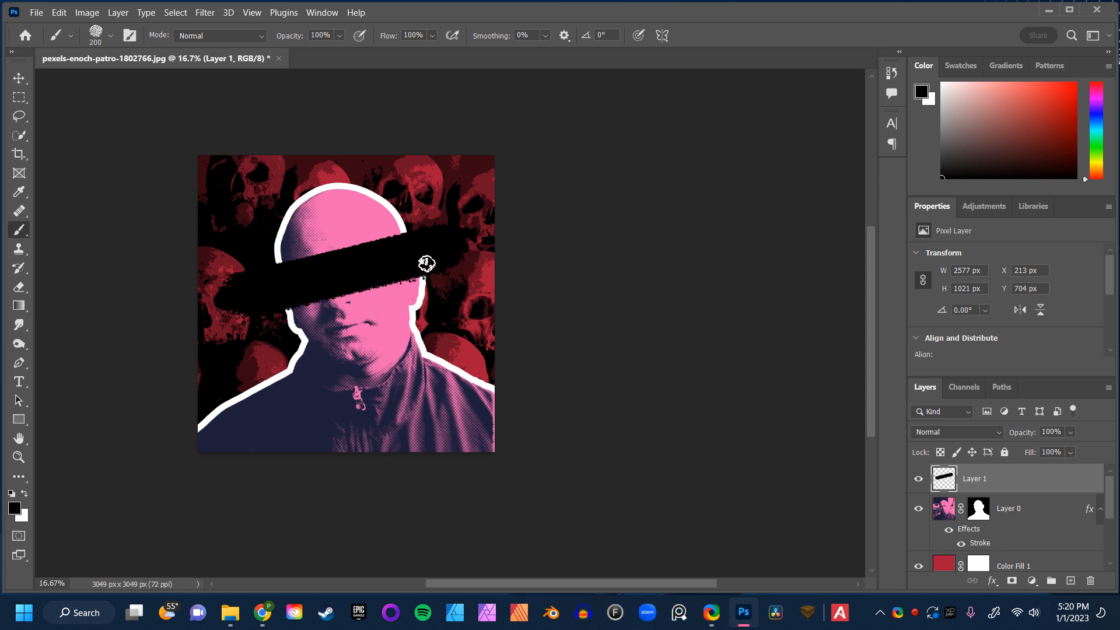
# Switch to the Type tool and set the foreground colour to orange #d96d31.
pyautogui.click(20, 383)
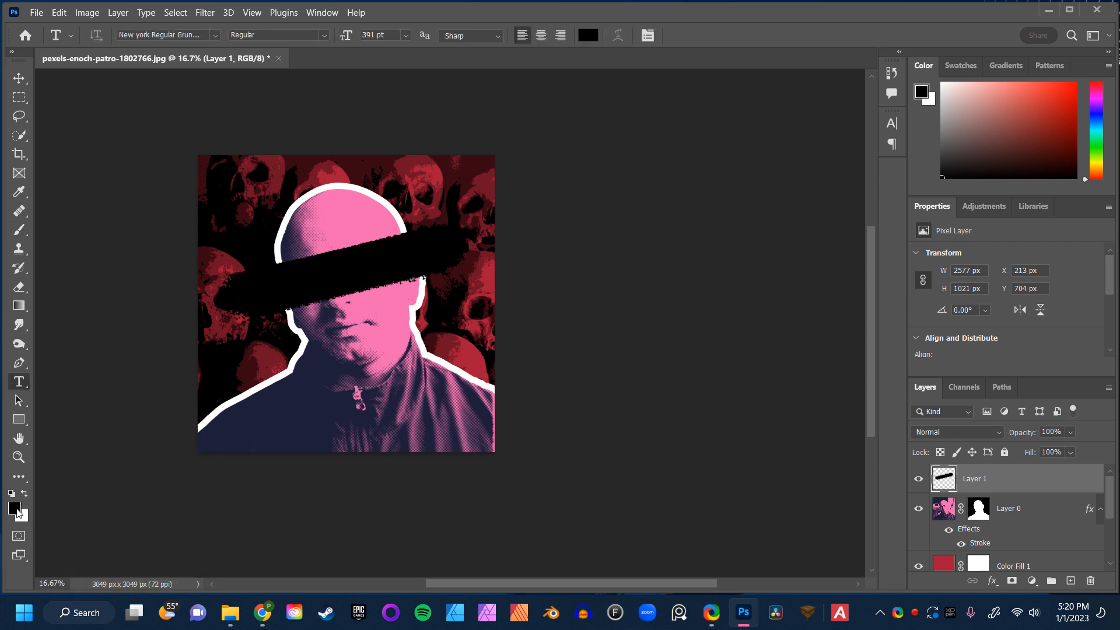
pyautogui.click(15, 509)
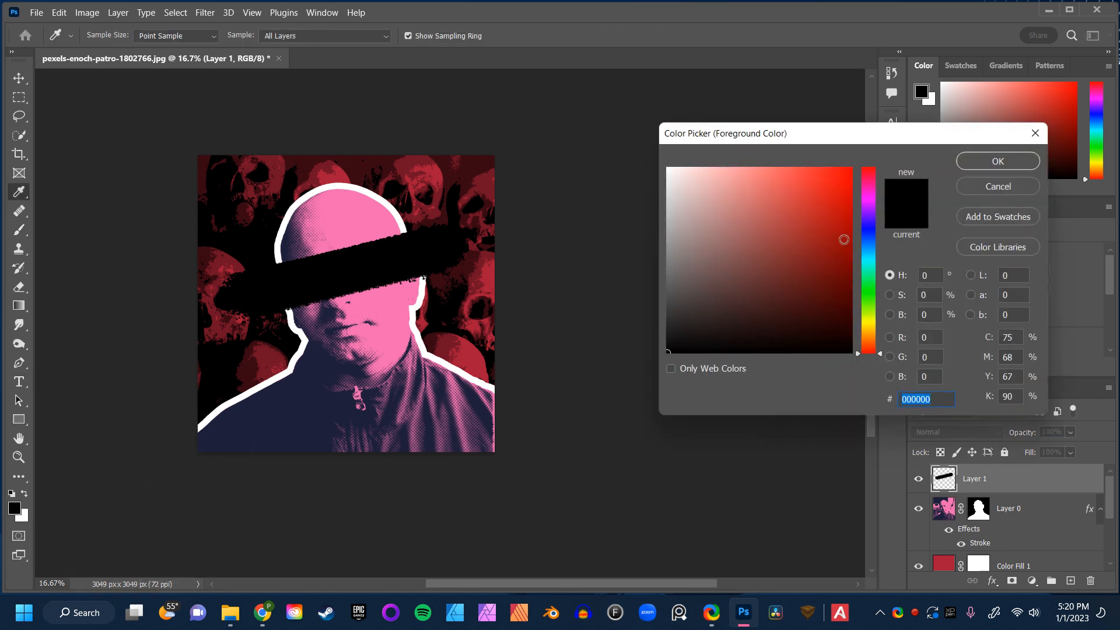
pyautogui.moveTo(869, 325); pyautogui.dragTo(867, 348)
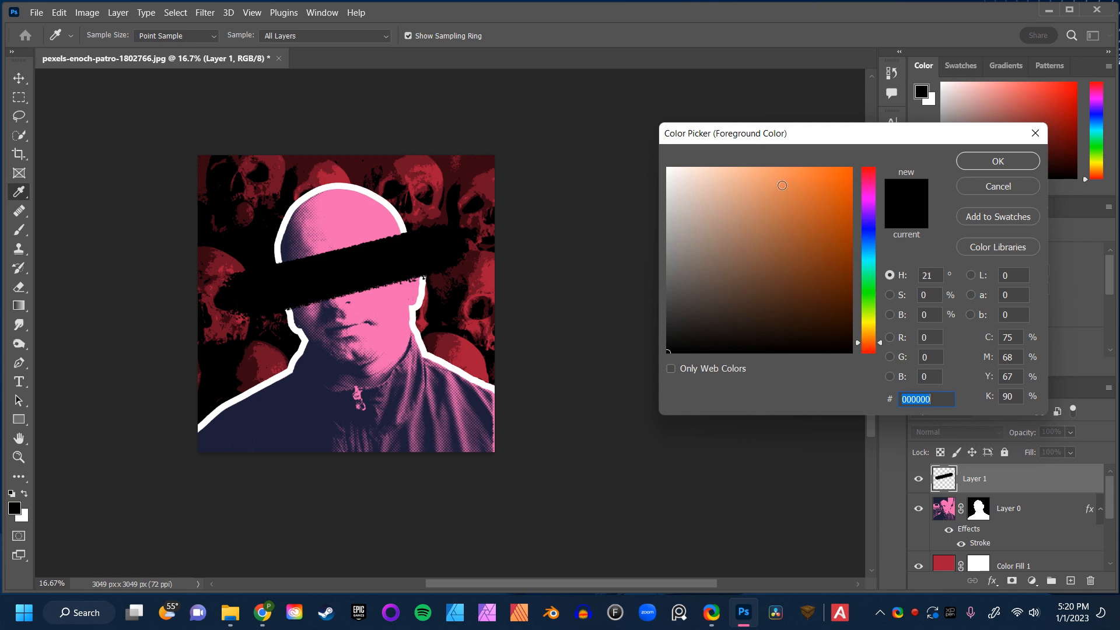
pyautogui.click(810, 196)
pyautogui.press('Return')
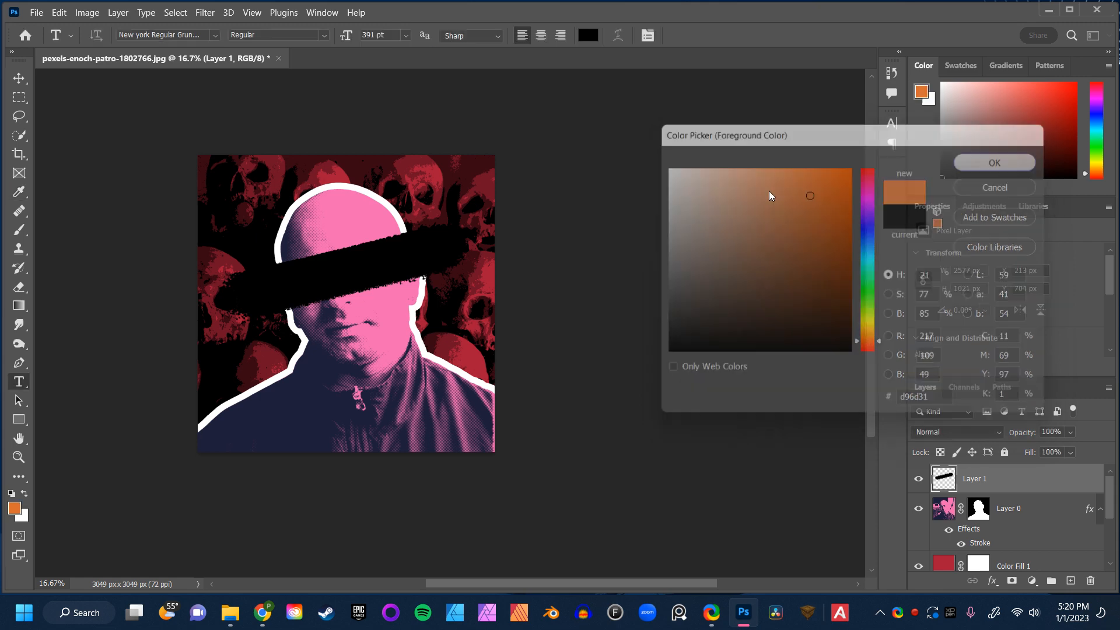
# Add a first name in capitals as orange text over the black bar, using the New york Regular Grunge font at 391 pt.
pyautogui.click(215, 35)
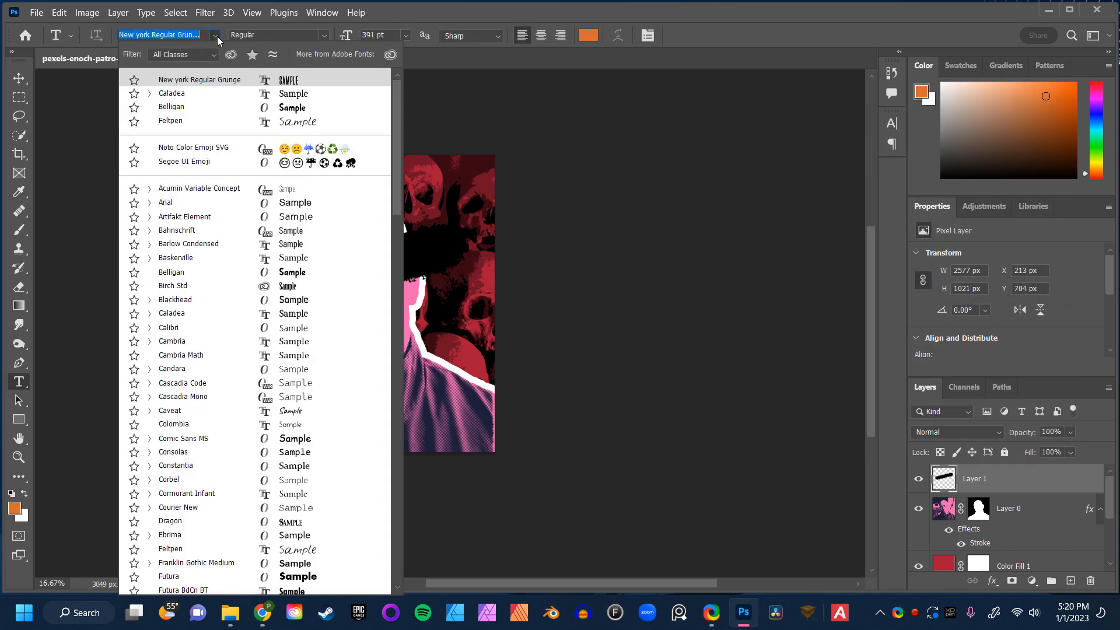
pyautogui.click(185, 81)
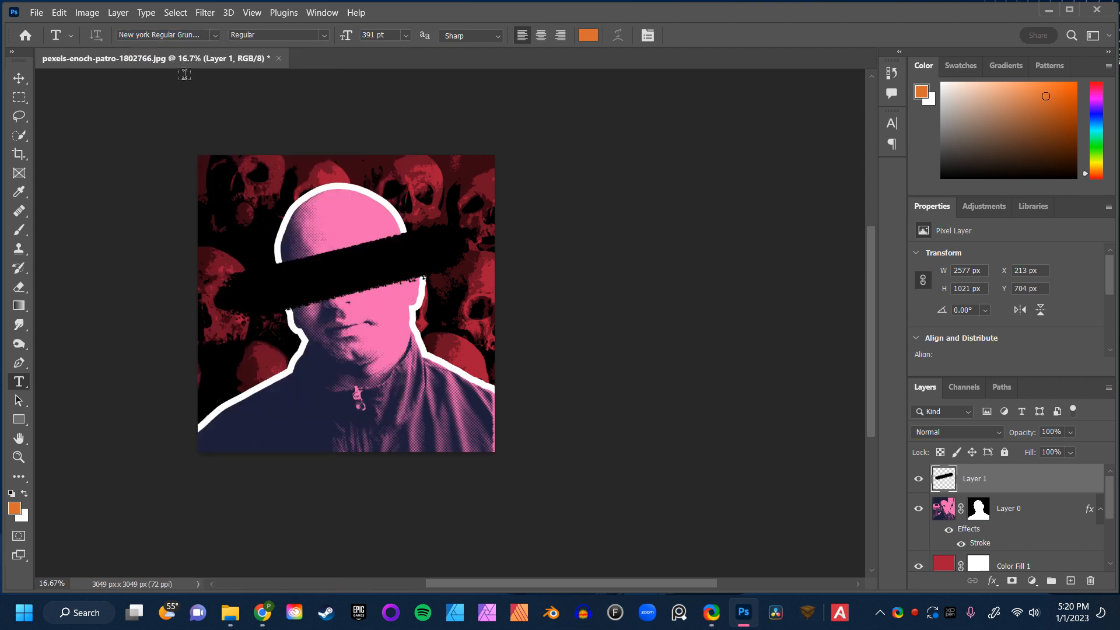
pyautogui.click(287, 287)
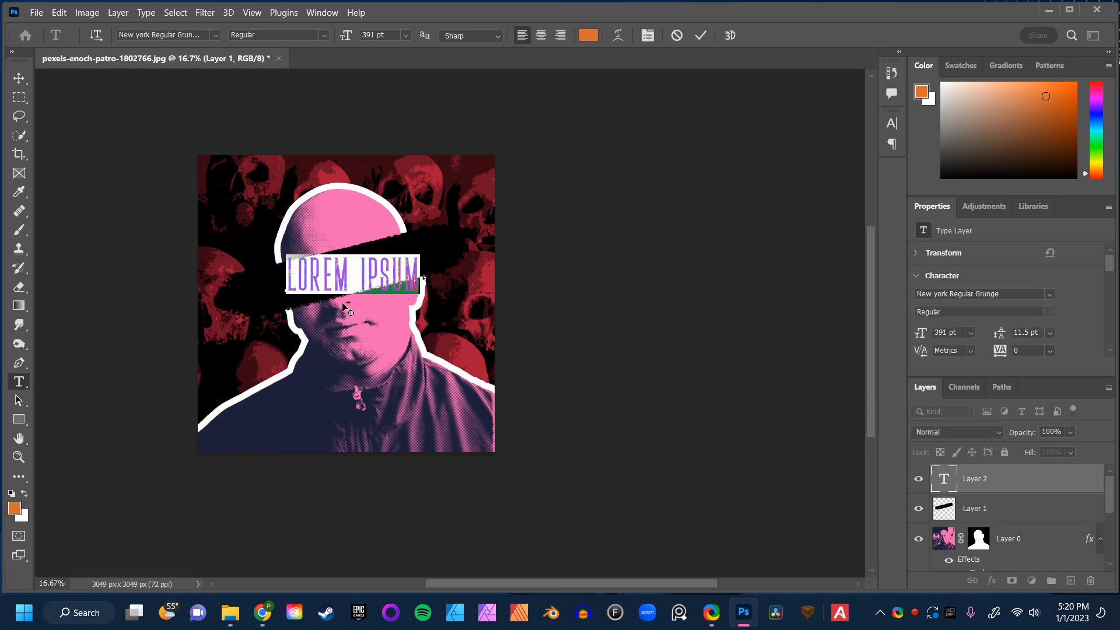
pyautogui.write('BORIS')
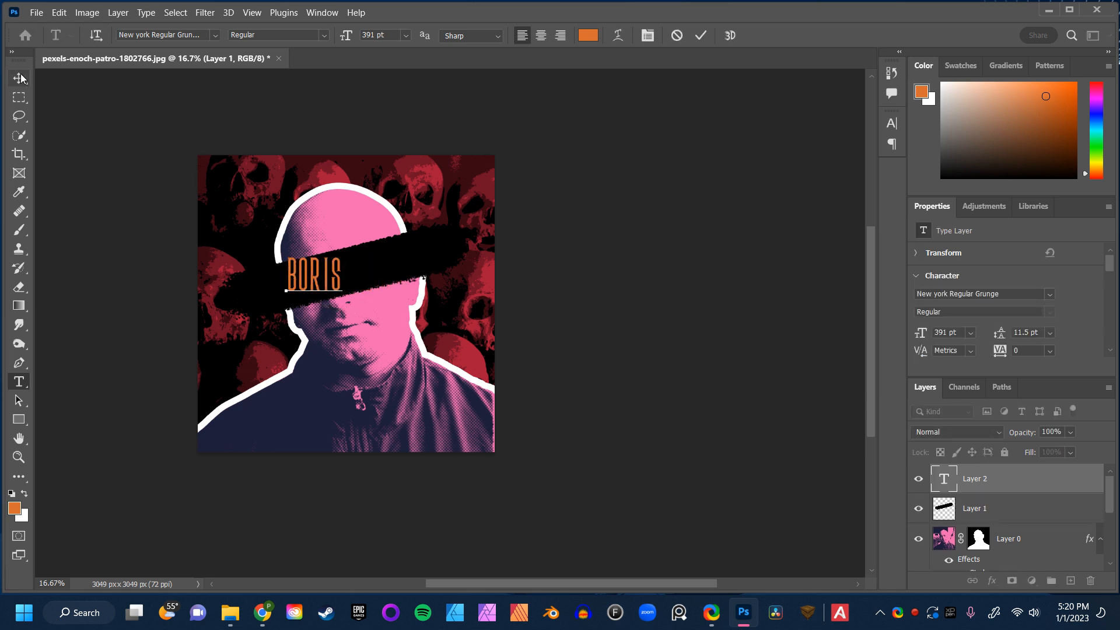
# Rotate the name text counter-clockwise to match the bar's slant and place it in the middle of the bar.
pyautogui.click(19, 78)
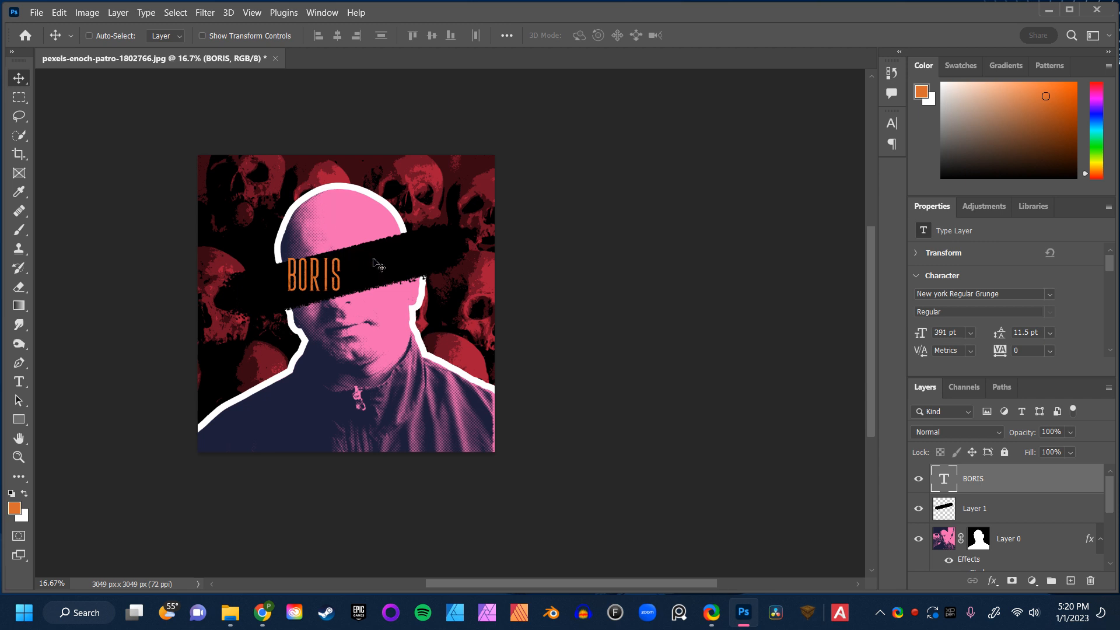
pyautogui.hotkey('ctrl', 't')
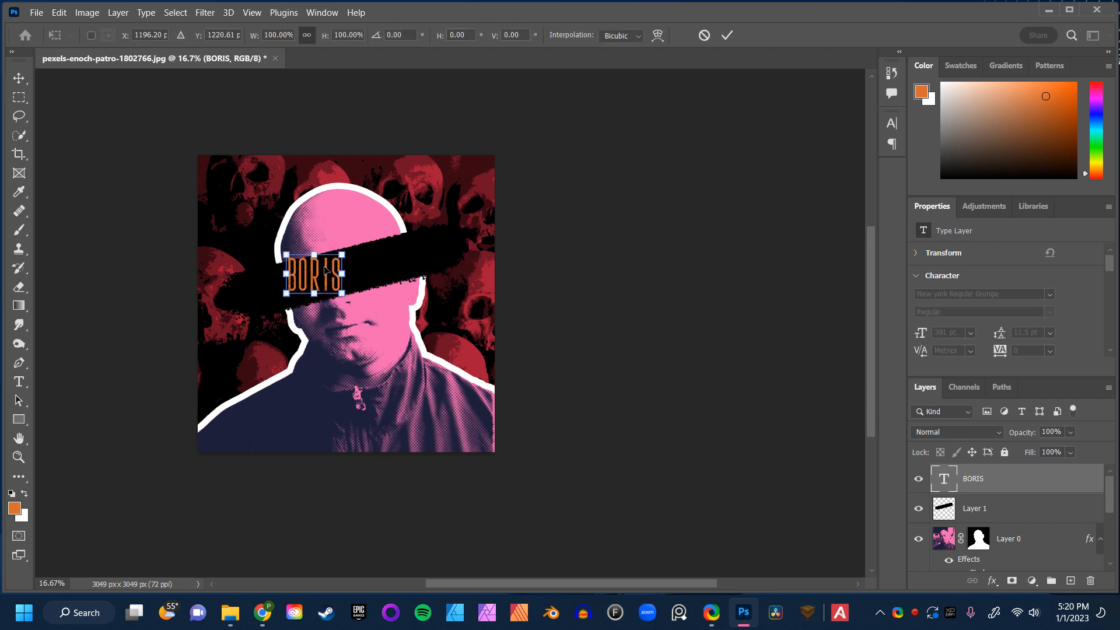
pyautogui.moveTo(370, 250); pyautogui.dragTo(376, 225)
pyautogui.moveTo(325, 277); pyautogui.dragTo(351, 276)
pyautogui.press('Return')
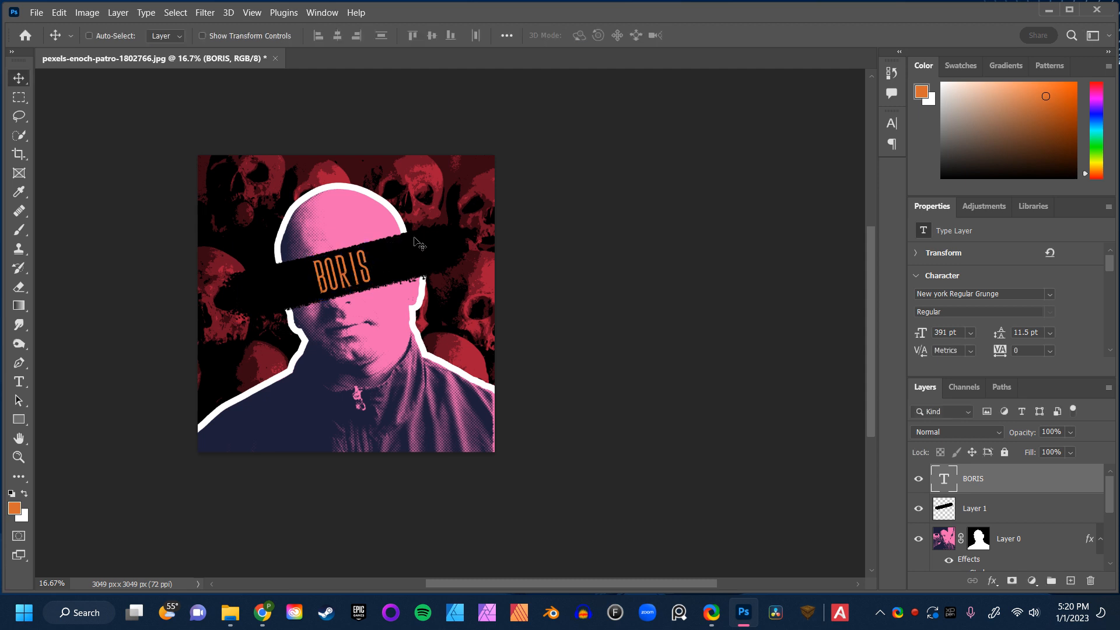
# Change the name text's font to Impact and shift the text back to the centre of the black bar.
pyautogui.doubleClick(945, 482)
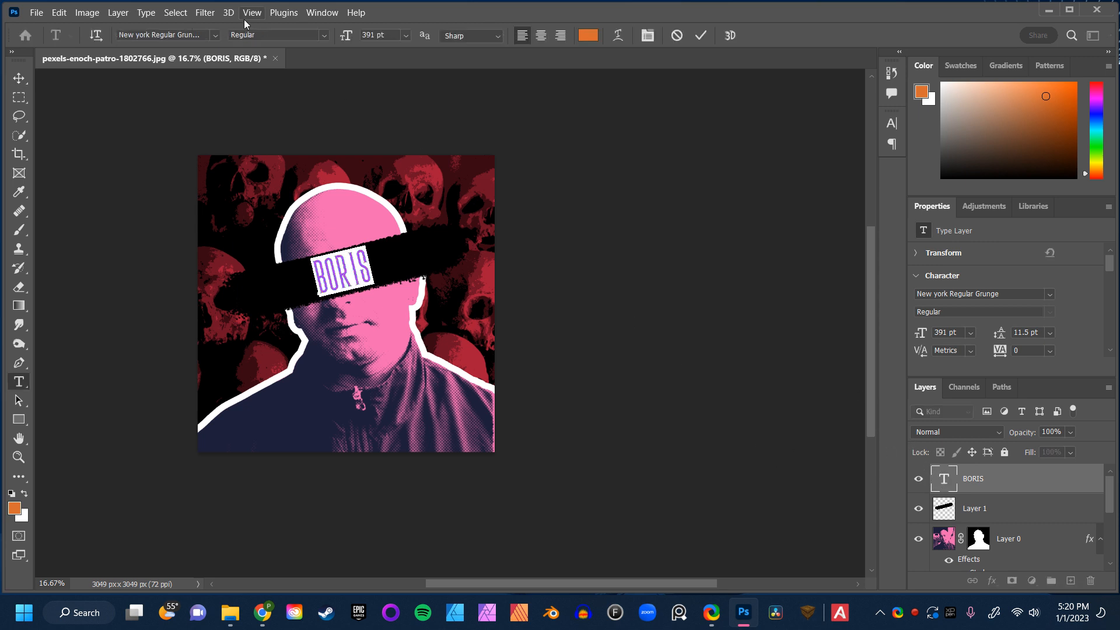
pyautogui.click(213, 36)
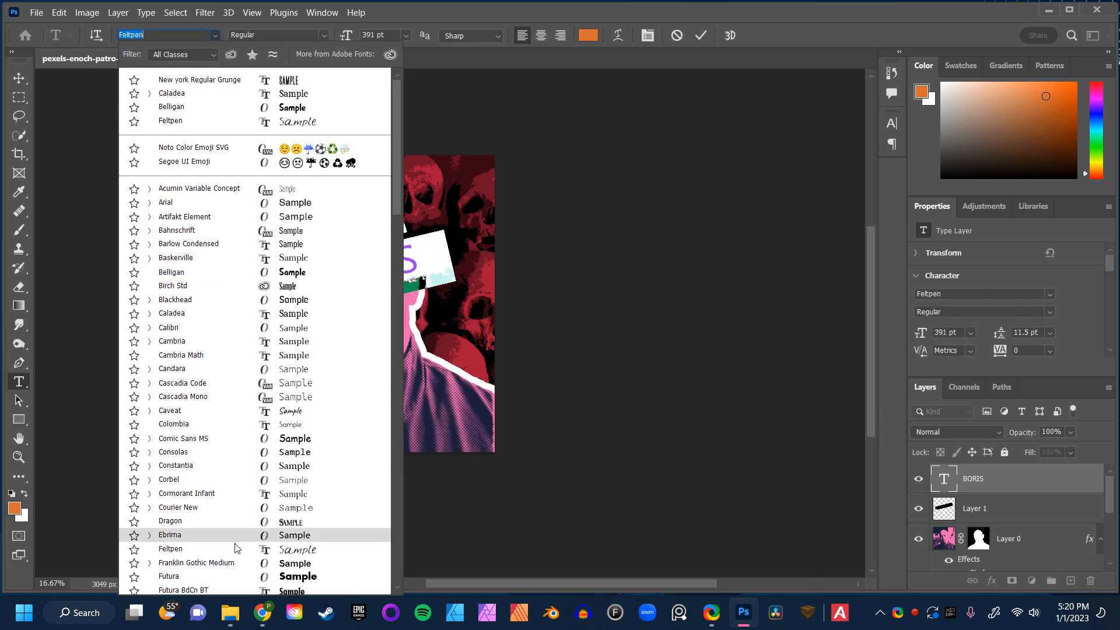
pyautogui.scroll(-5, 235, 547)
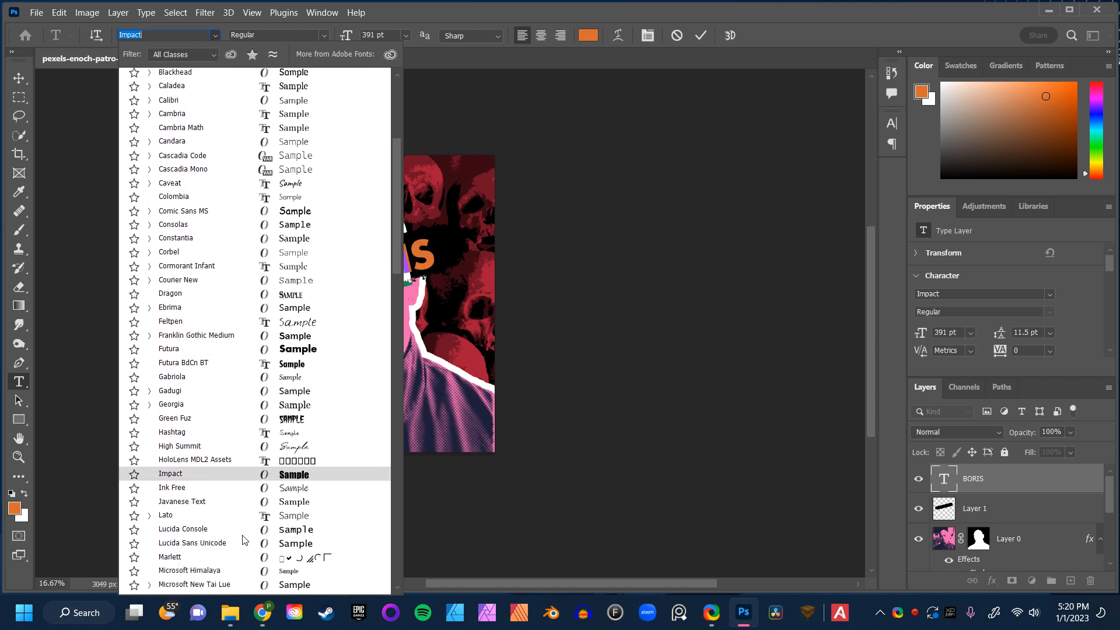
pyautogui.click(232, 476)
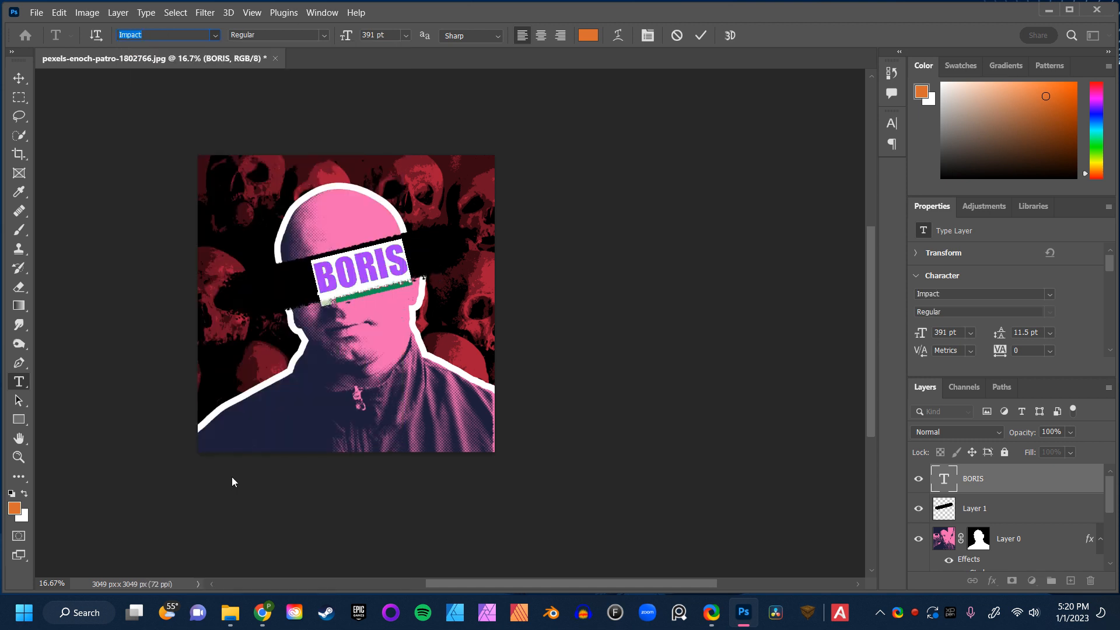
pyautogui.click(701, 36)
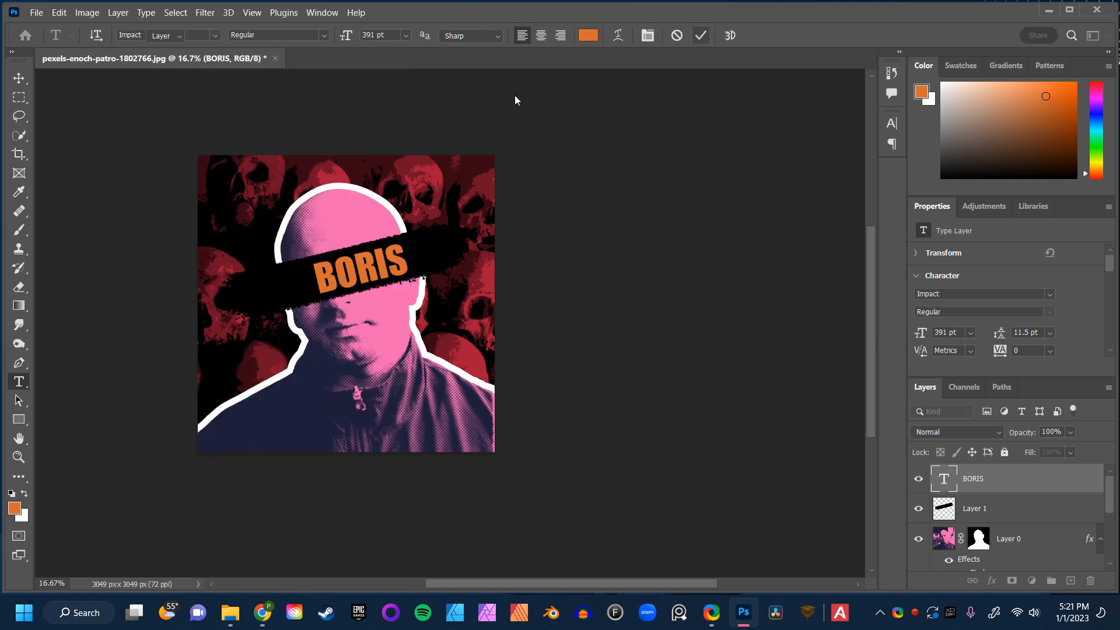
pyautogui.press('v')
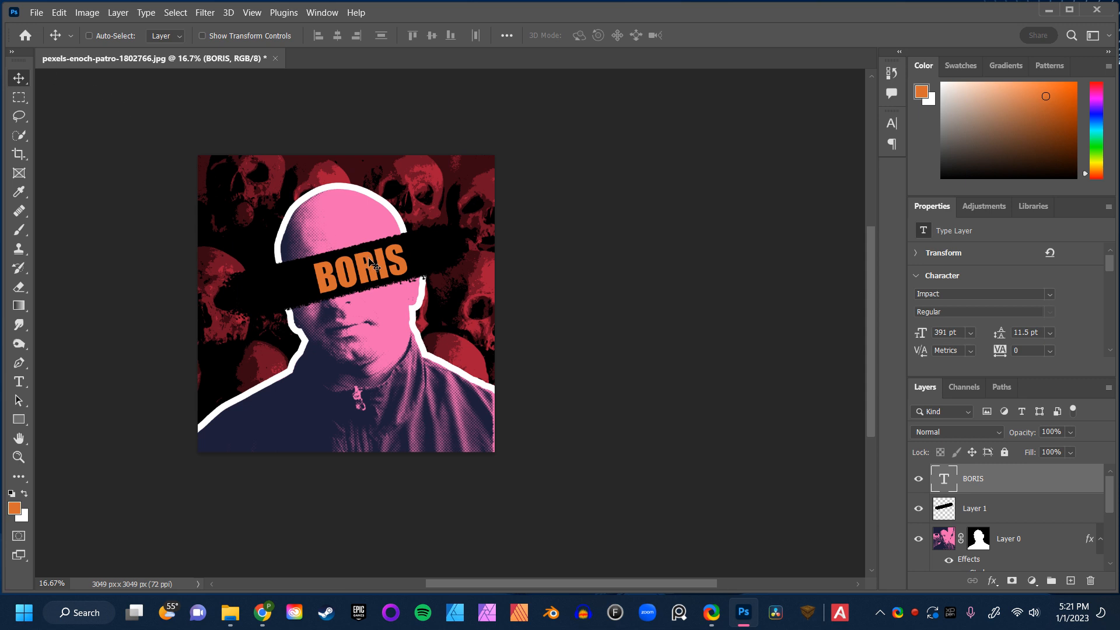
pyautogui.moveTo(380, 261); pyautogui.dragTo(357, 265)
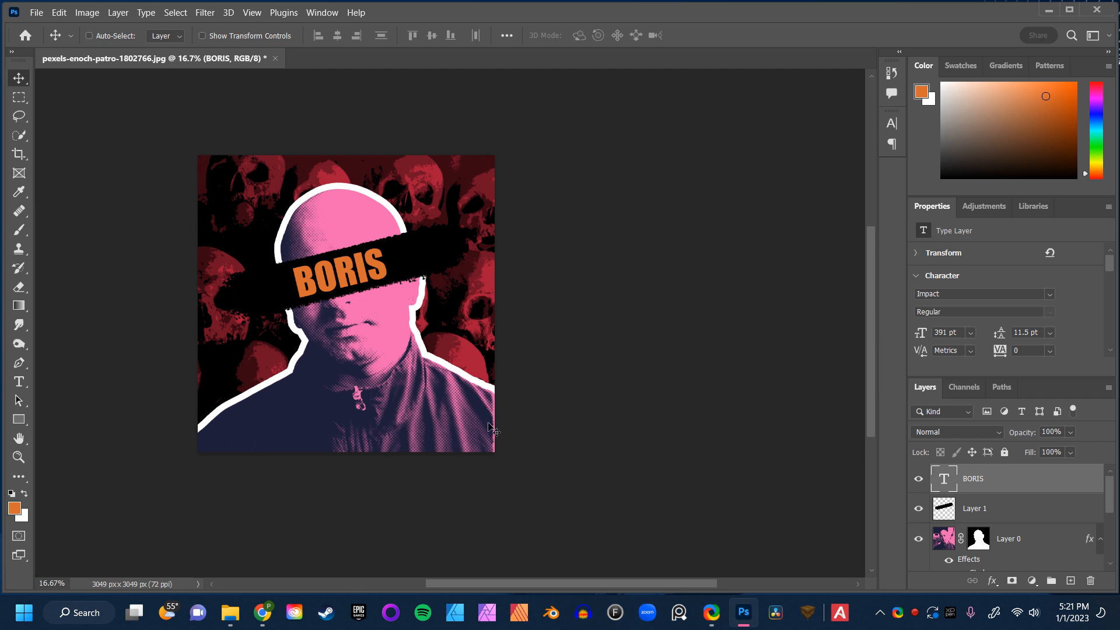
# Scale the portrait layer up to 101.18% from its upper-left corner so it extends past the canvas edges.
pyautogui.click(1044, 543)
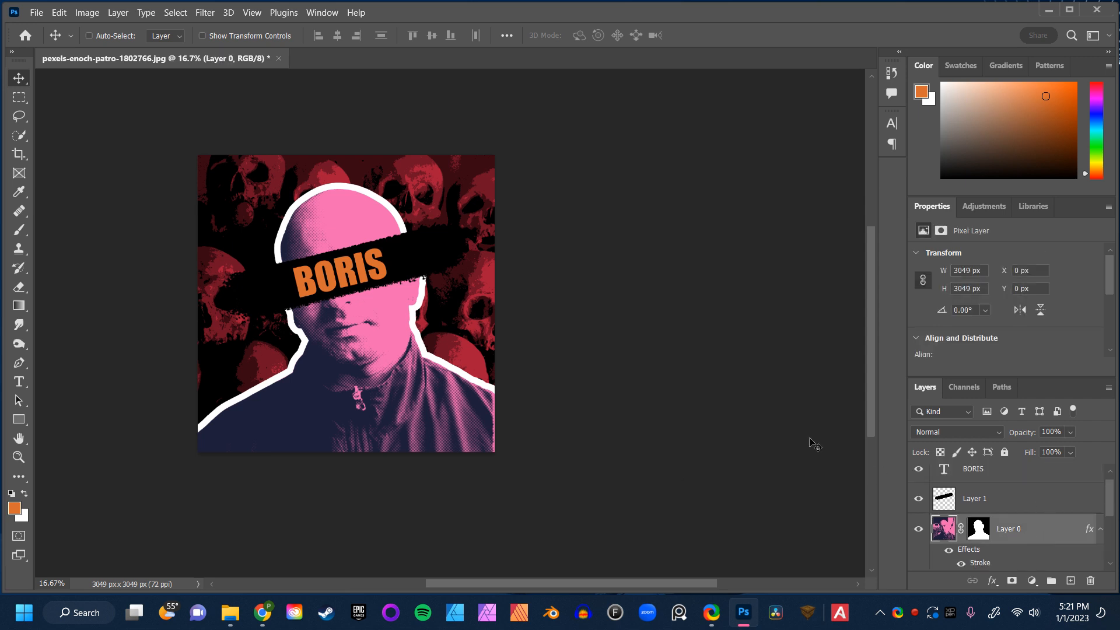
pyautogui.hotkey('ctrl', 't')
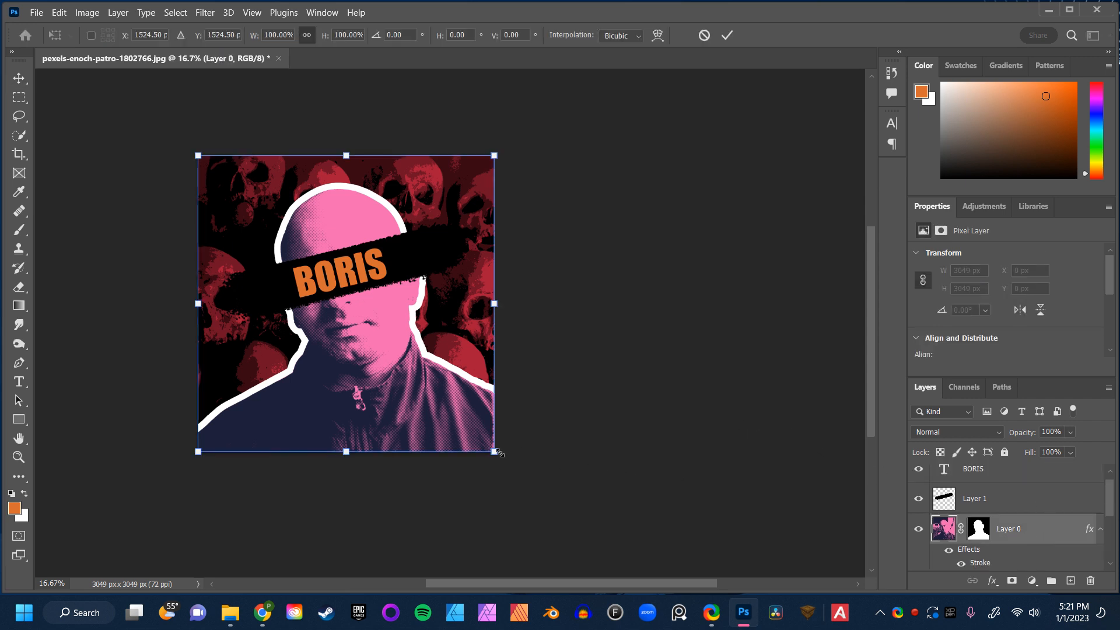
pyautogui.moveTo(495, 452); pyautogui.dragTo(497, 454)
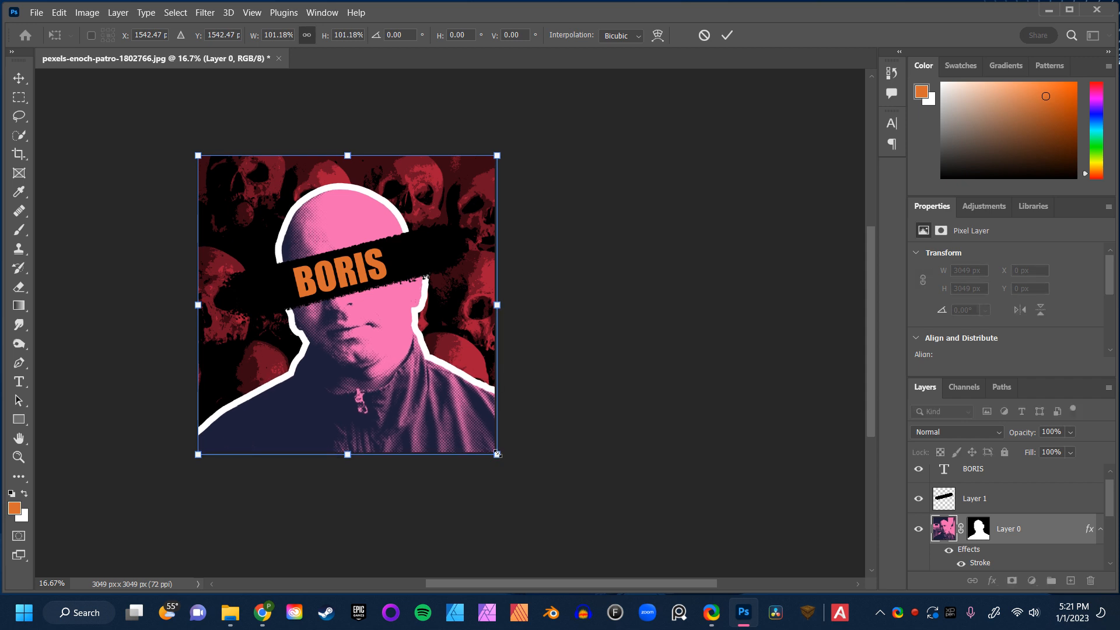
pyautogui.press('Return')
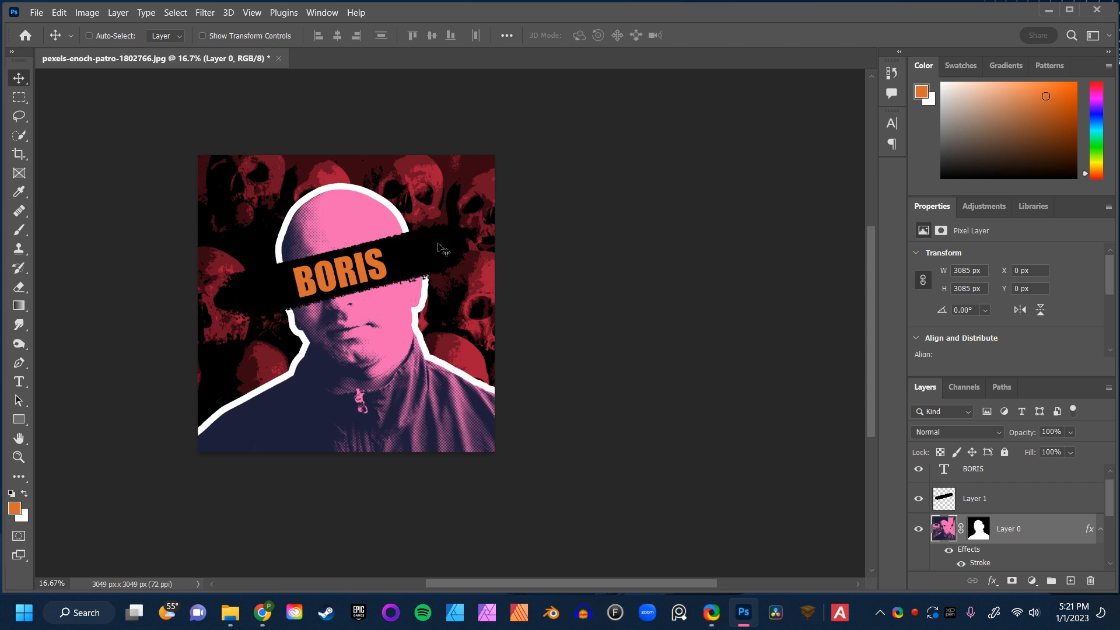
# Narrow the black bar layer from both ends to about 83.5% width and rotate it about 4.5° clockwise.
pyautogui.click(999, 497)
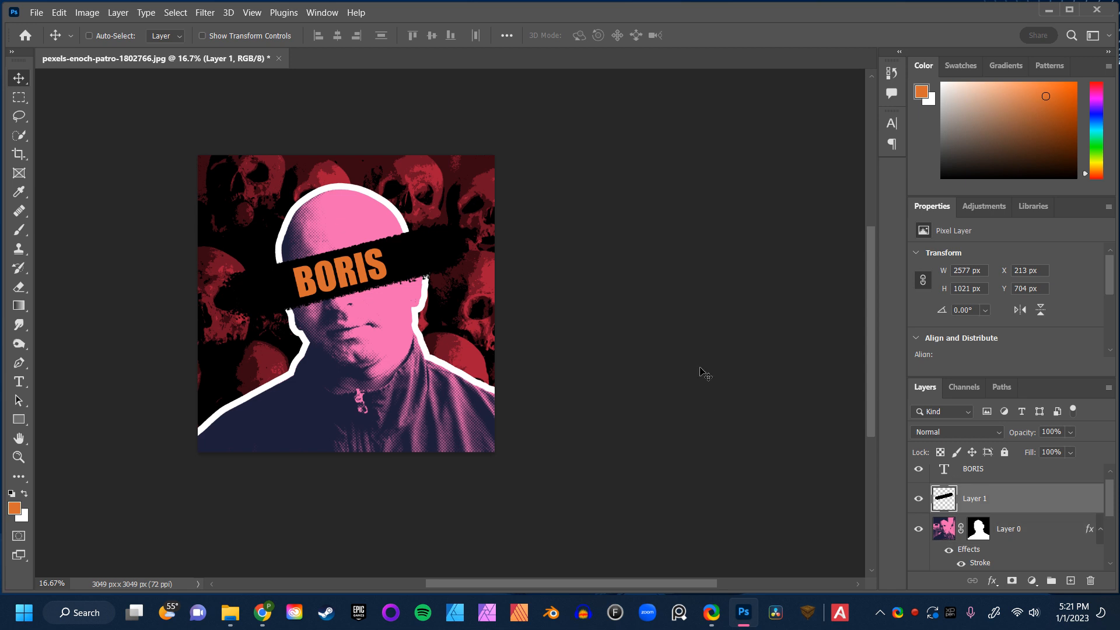
pyautogui.hotkey('ctrl', 't')
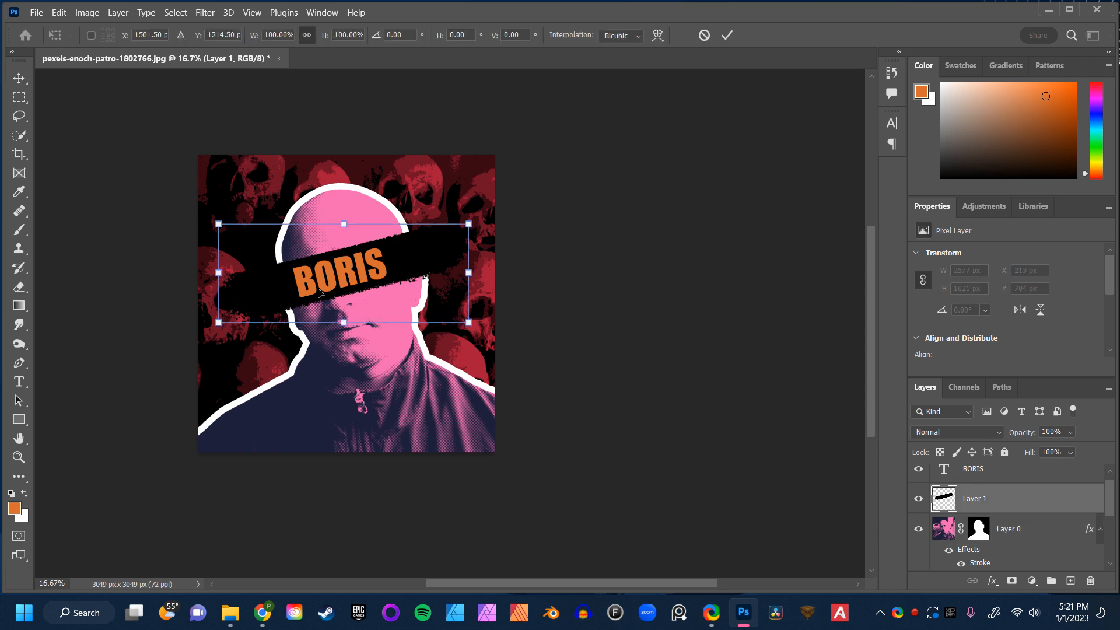
pyautogui.moveTo(226, 271); pyautogui.dragTo(234, 272)
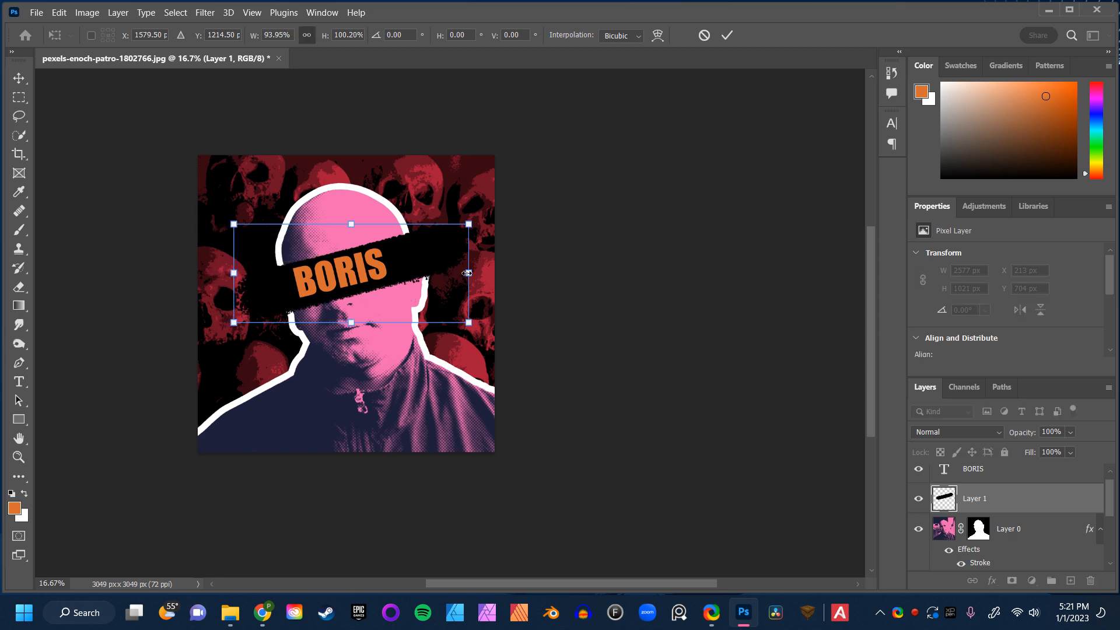
pyautogui.moveTo(468, 272); pyautogui.dragTo(444, 273)
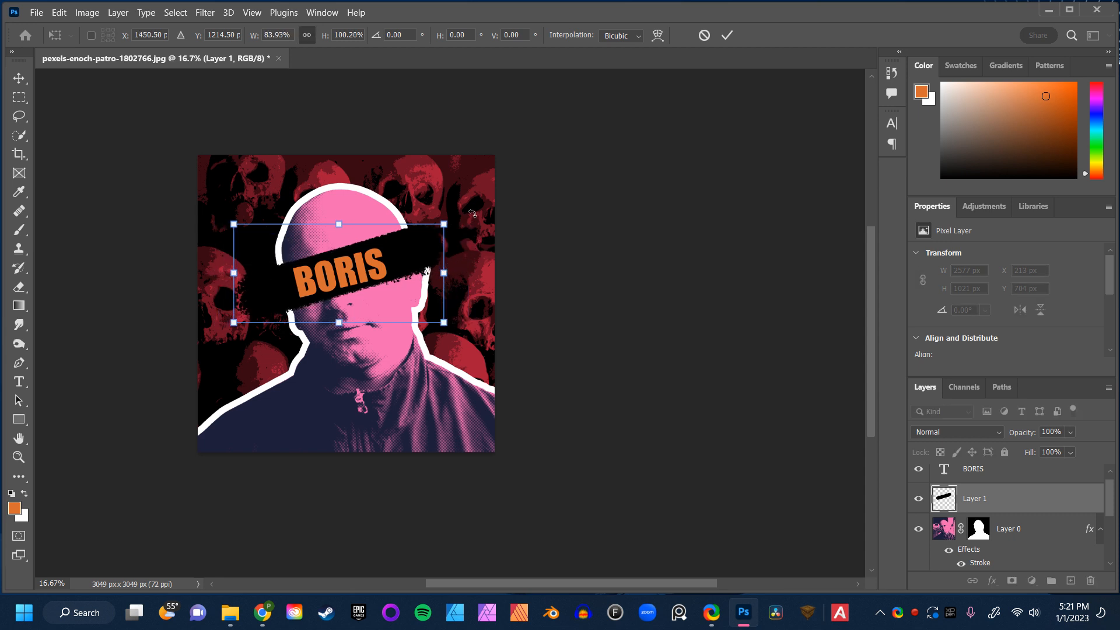
pyautogui.moveTo(465, 201)
pyautogui.mouseDown()
pyautogui.moveTo(497, 186)
pyautogui.moveTo(468, 207)
pyautogui.mouseUp()
pyautogui.moveTo(438, 277); pyautogui.dragTo(436, 277)
pyautogui.moveTo(489, 227); pyautogui.dragTo(489, 231)
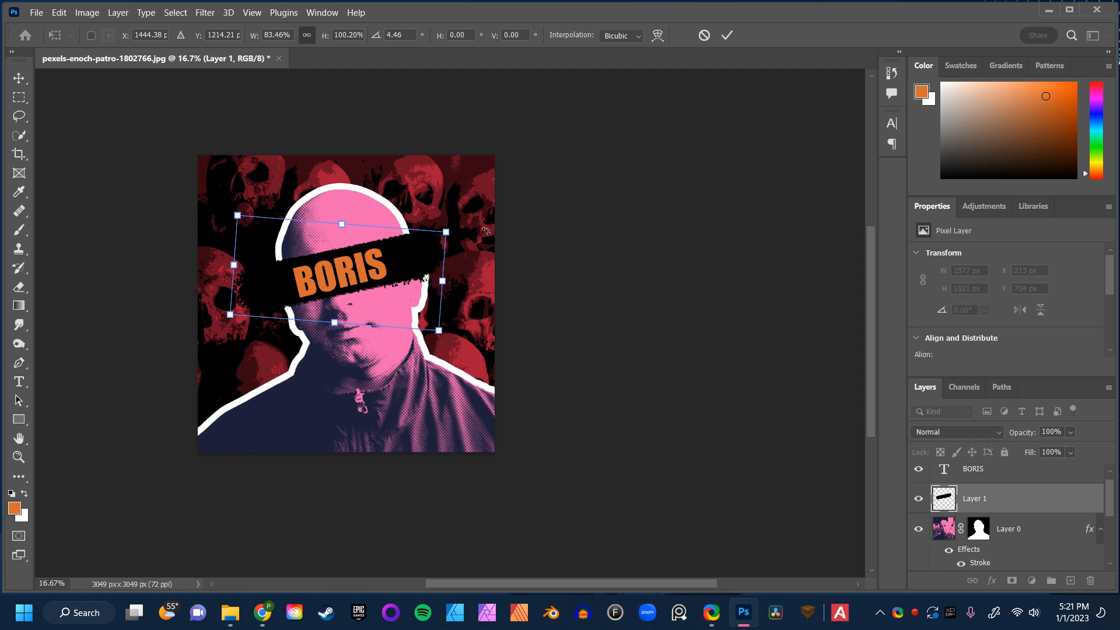
pyautogui.press('Return')
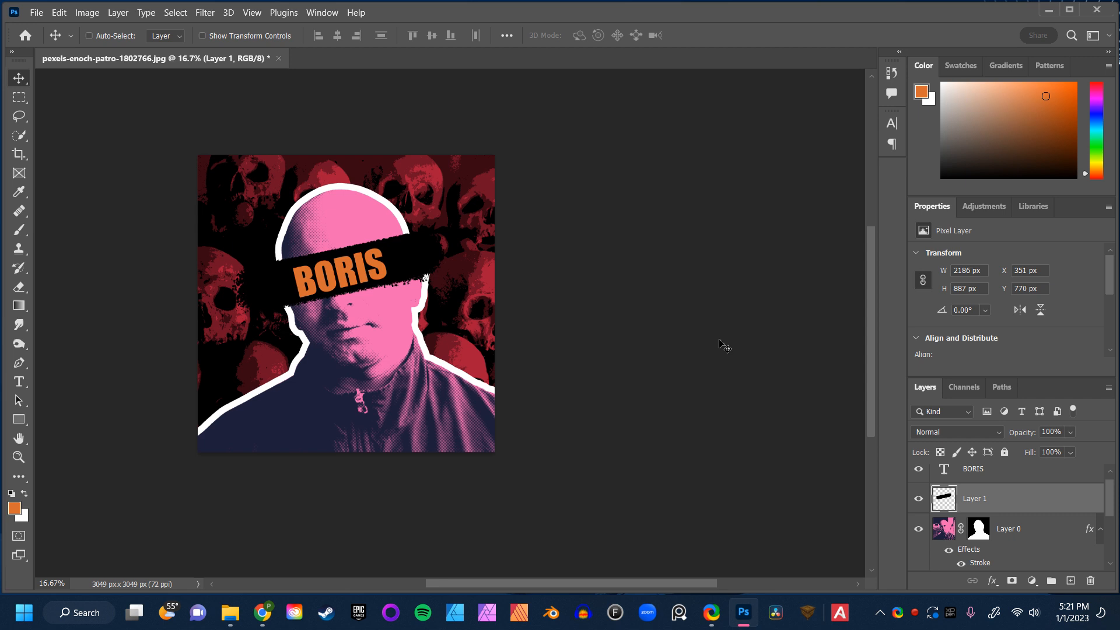
# Group all the layers, from the name text down to the skull photo pexels-f-h-2747893.
pyautogui.scroll(1, 1009, 493)
pyautogui.click(1013, 479)
pyautogui.scroll(-5, 1012, 480)
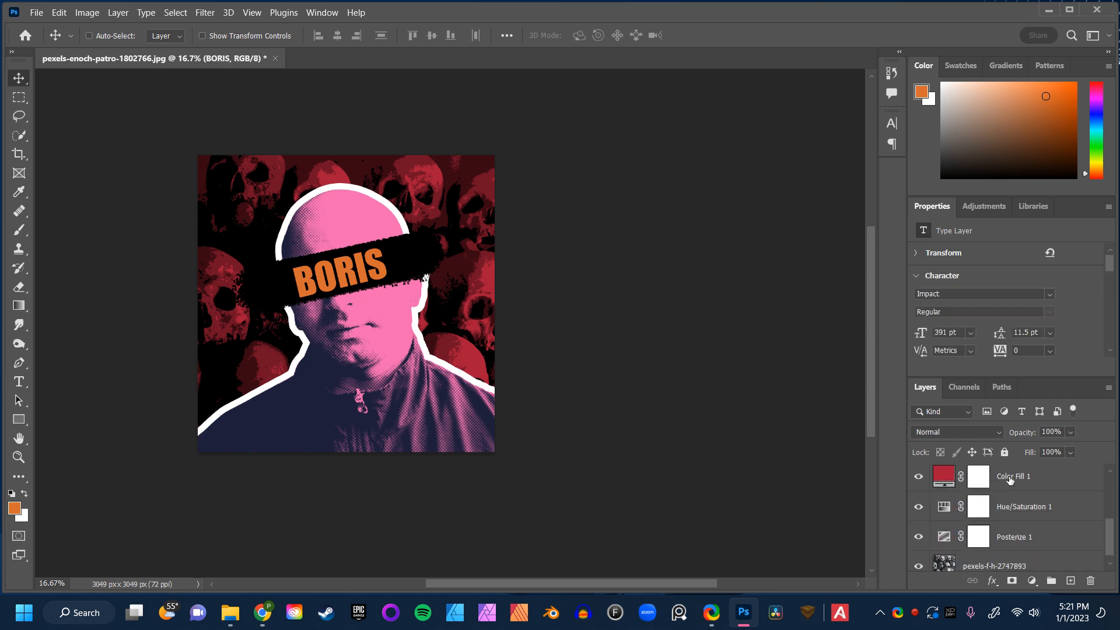
pyautogui.scroll(5, 1018, 493)
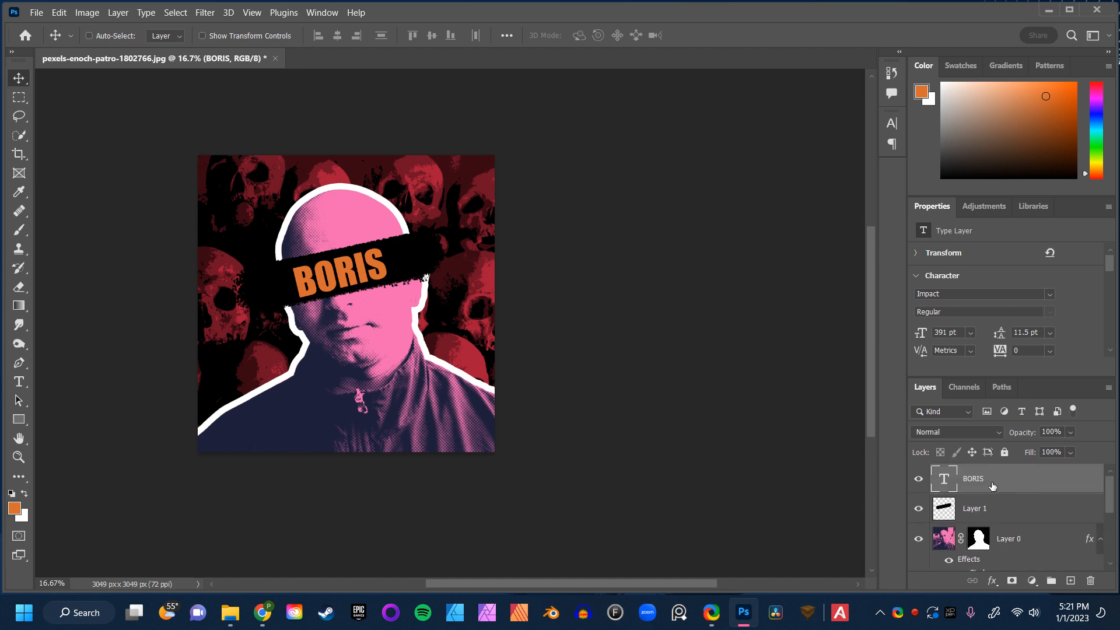
pyautogui.scroll(-5, 1015, 483)
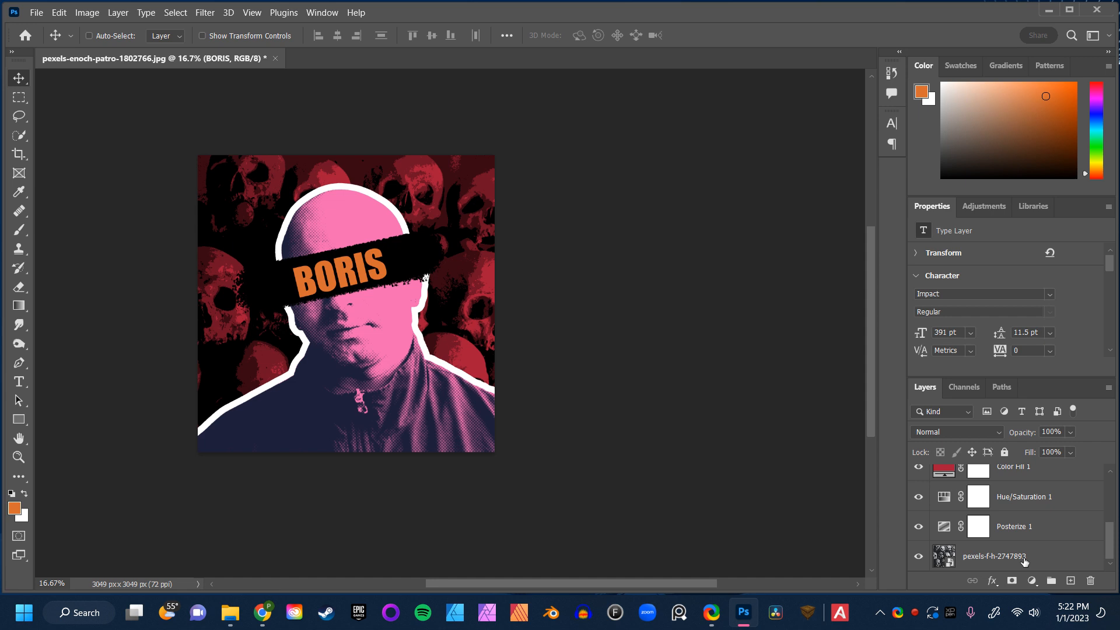
pyautogui.keyDown('shift'); pyautogui.click(982, 559); pyautogui.keyUp('shift')
pyautogui.scroll(5, 1028, 557)
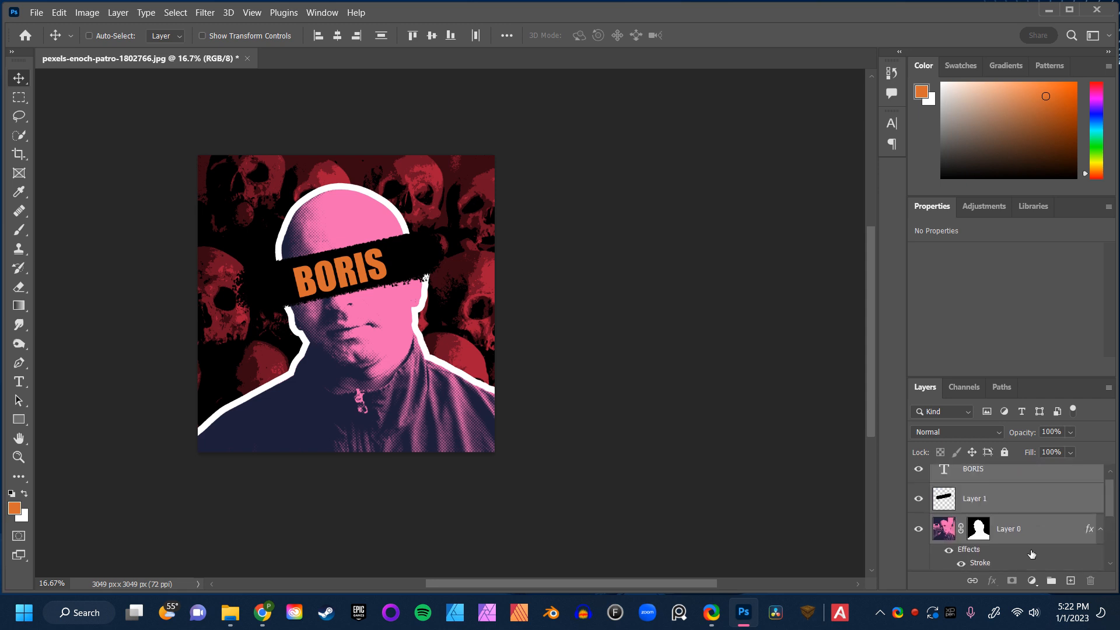
pyautogui.scroll(-5, 1030, 507)
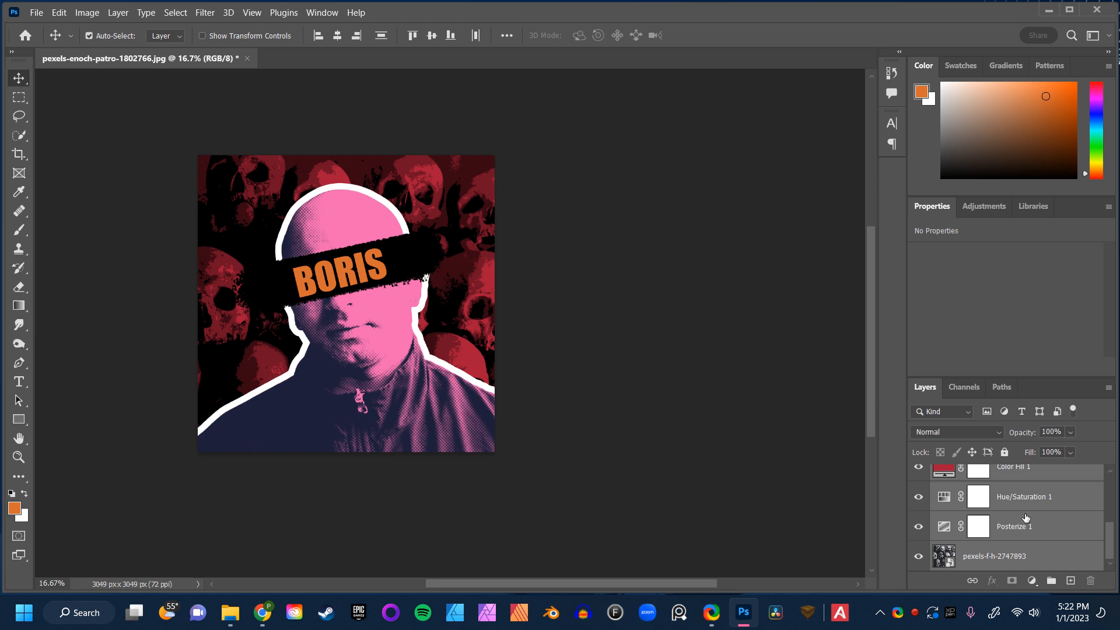
pyautogui.hotkey('ctrl', 'g')
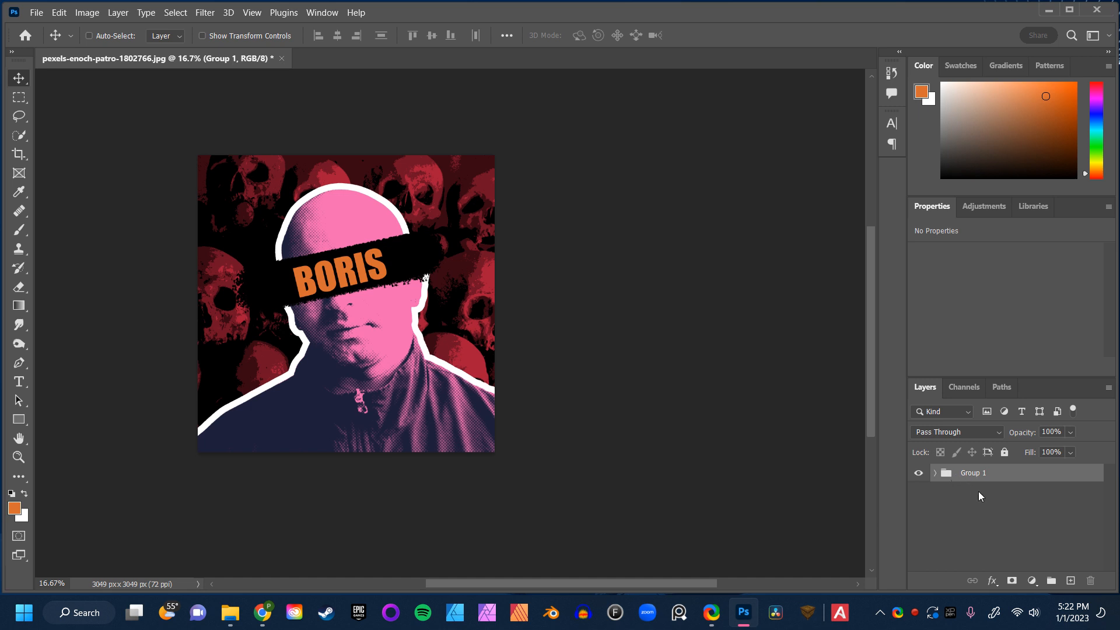
# Rename the new layer group with the poster's first name followed by "Group of Layers".
pyautogui.doubleClick(966, 475)
pyautogui.write('Bo')
pyautogui.write('of Layers')
pyautogui.press('Return')
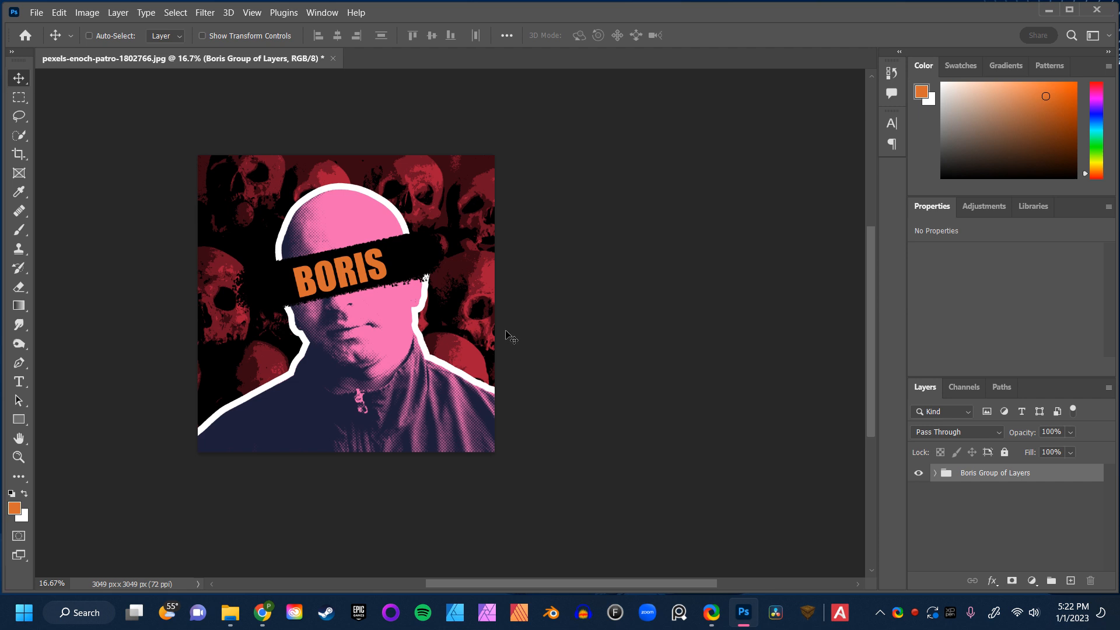
# Draw a circular selection with the Elliptical Marquee tool, nearly as wide as the canvas, and centre it around the portrait.
pyautogui.click(12, 104)
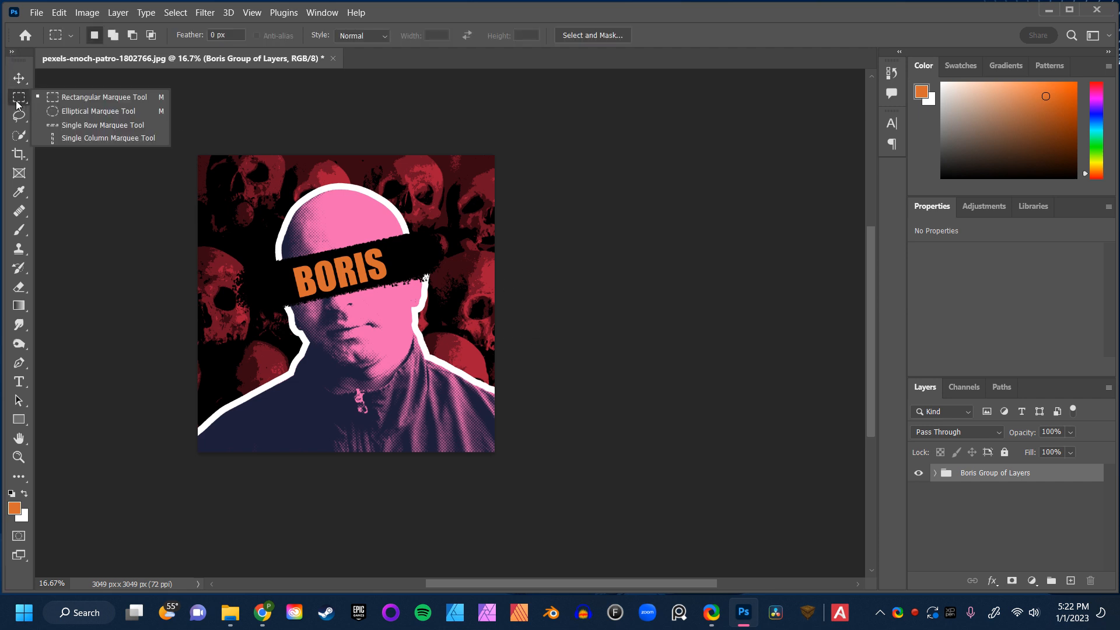
pyautogui.click(66, 111)
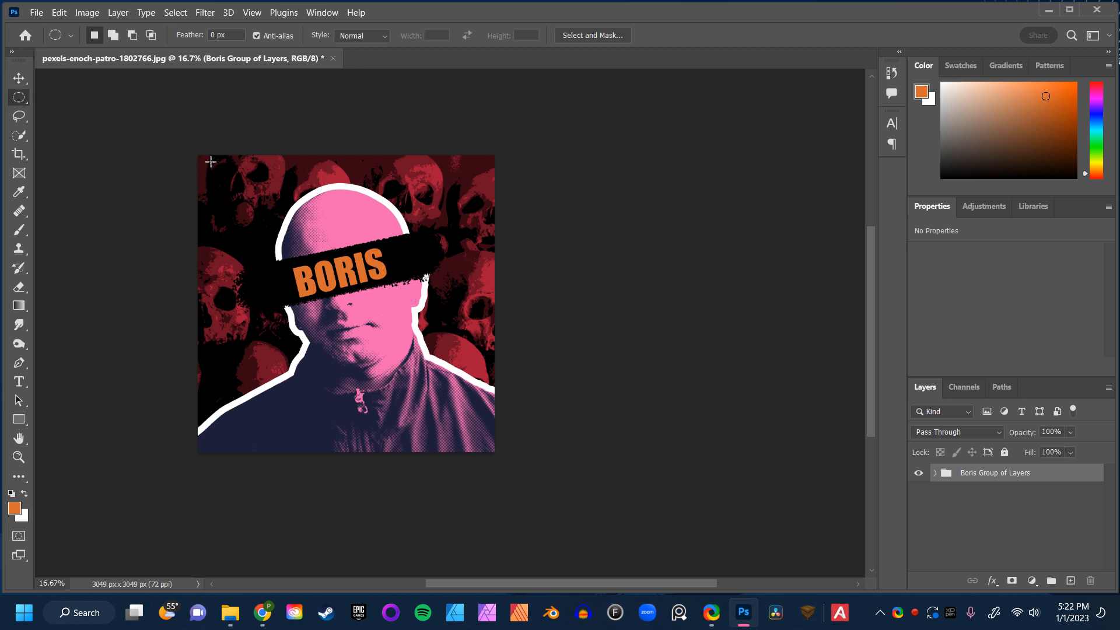
pyautogui.moveTo(211, 162); pyautogui.dragTo(490, 448)
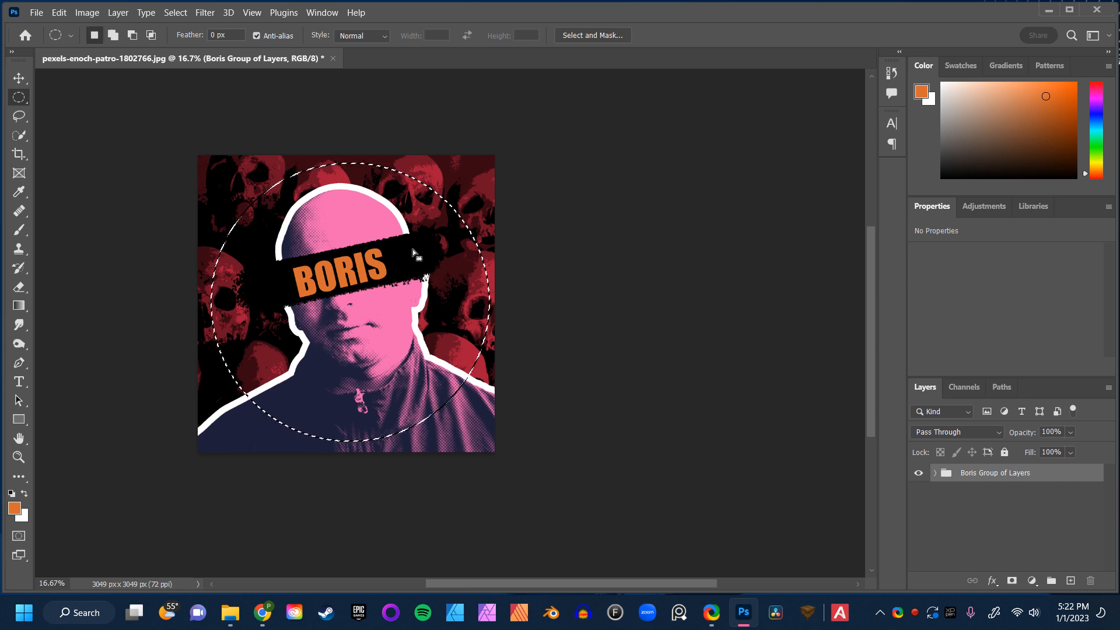
pyautogui.moveTo(415, 250); pyautogui.dragTo(419, 251)
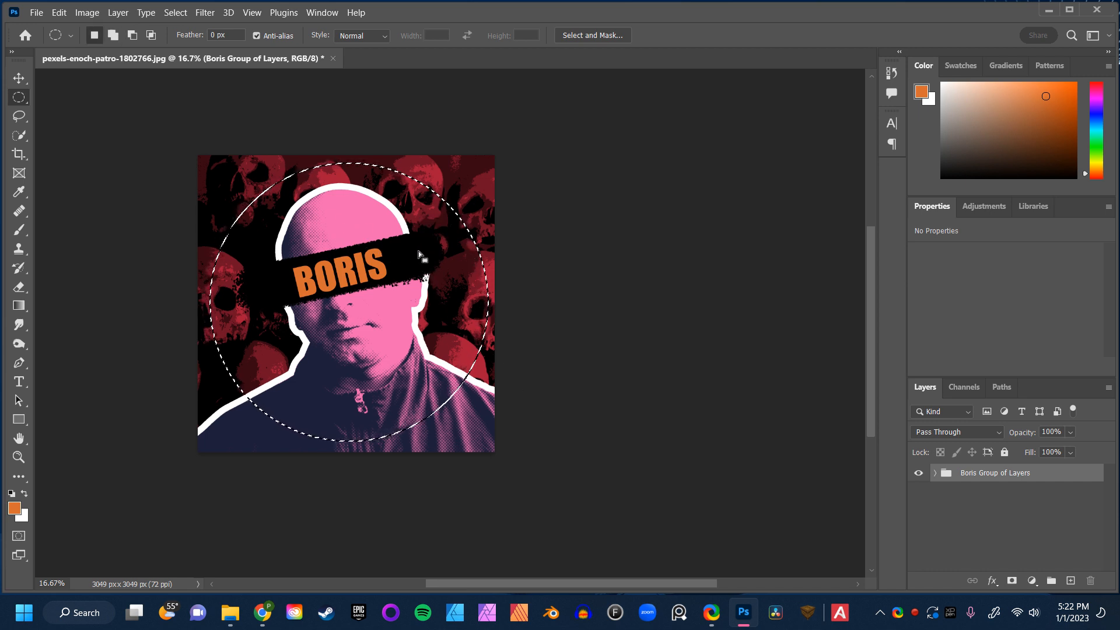
# Try scaling the circular selection down to about 96% with Transform Selection, and undo the scaling.
pyautogui.click(176, 18)
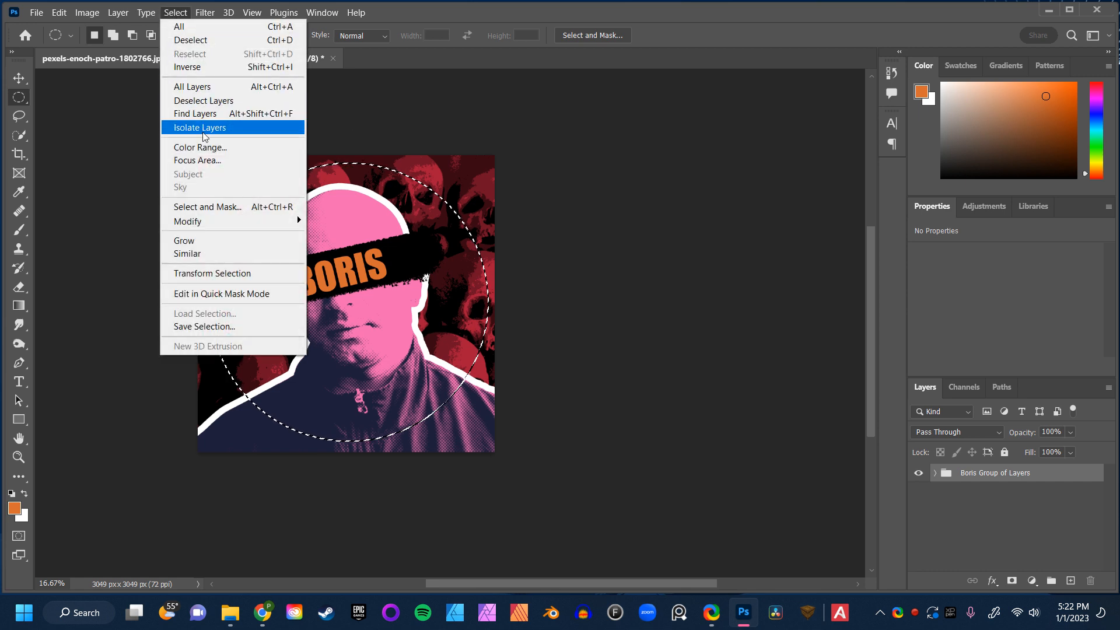
pyautogui.click(212, 273)
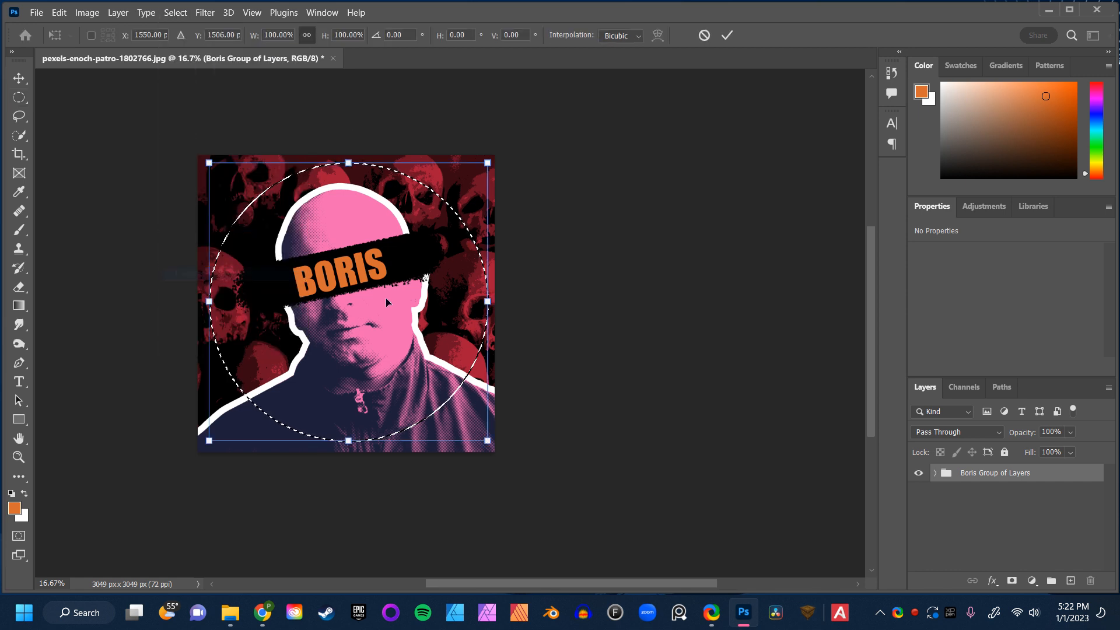
pyautogui.moveTo(488, 440); pyautogui.dragTo(476, 429)
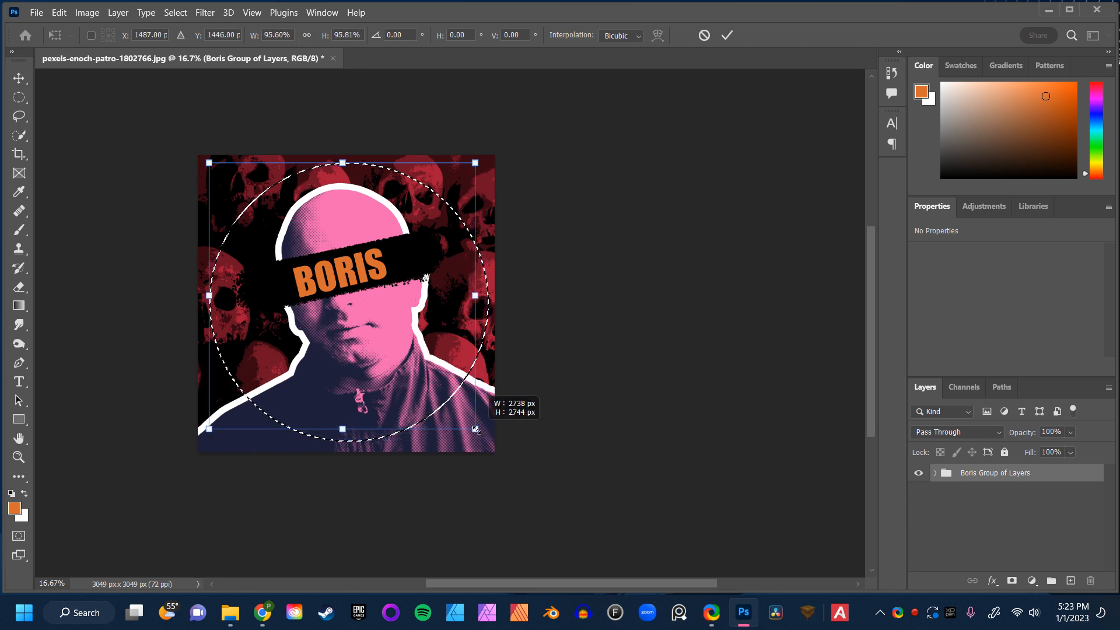
pyautogui.hotkey('ctrl', 'z')
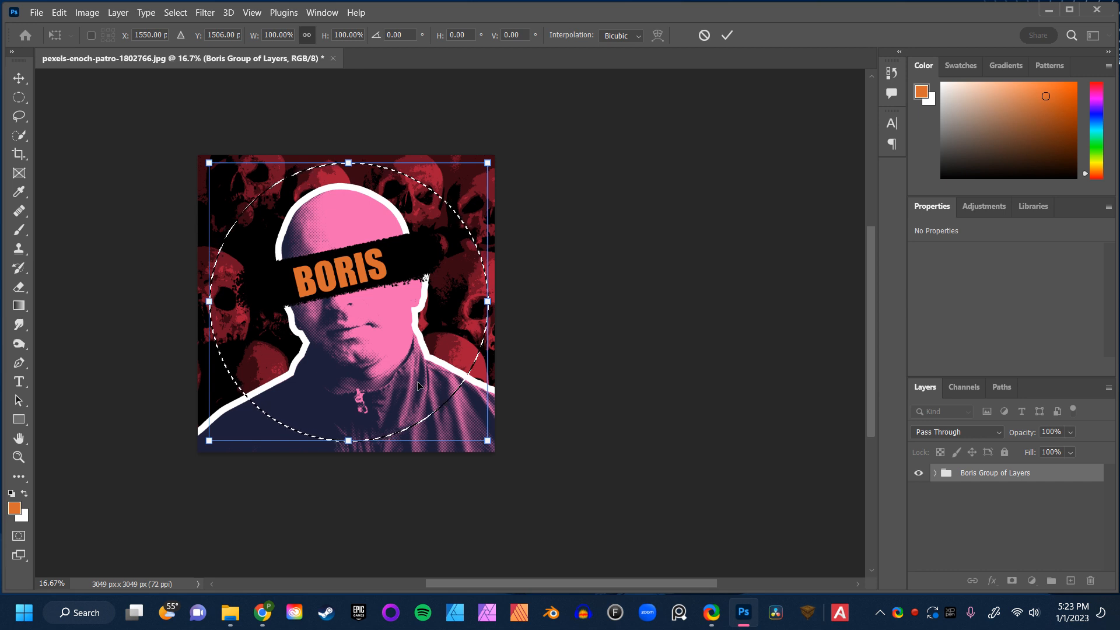
pyautogui.press('Return')
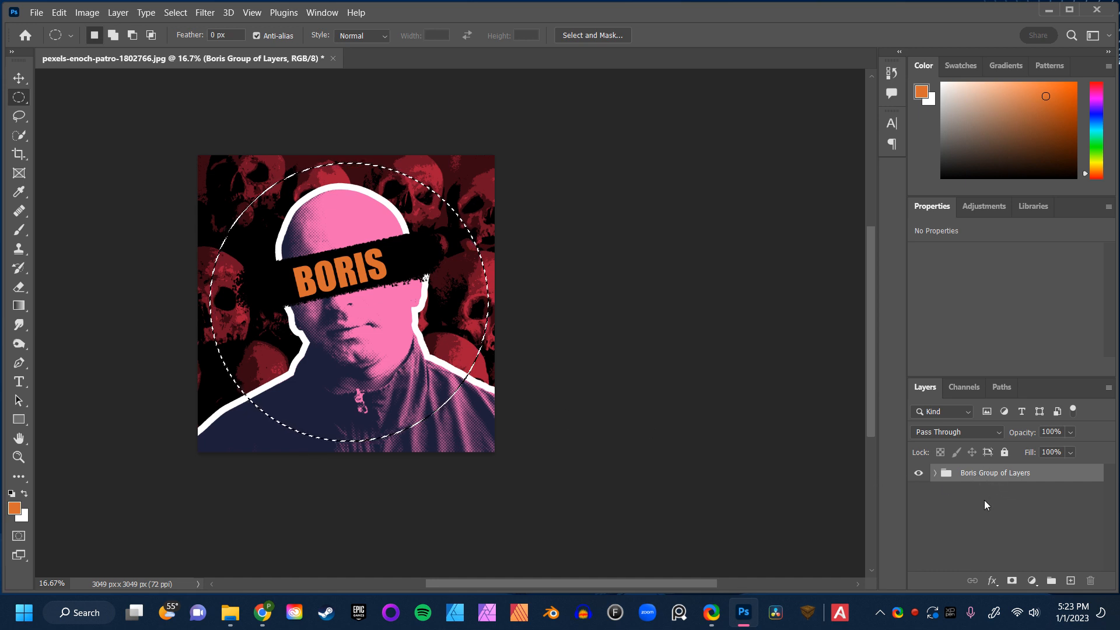
# Add a layer mask to the group from the circular selection, and switch the mask off and back on to compare.
pyautogui.click(1013, 581)
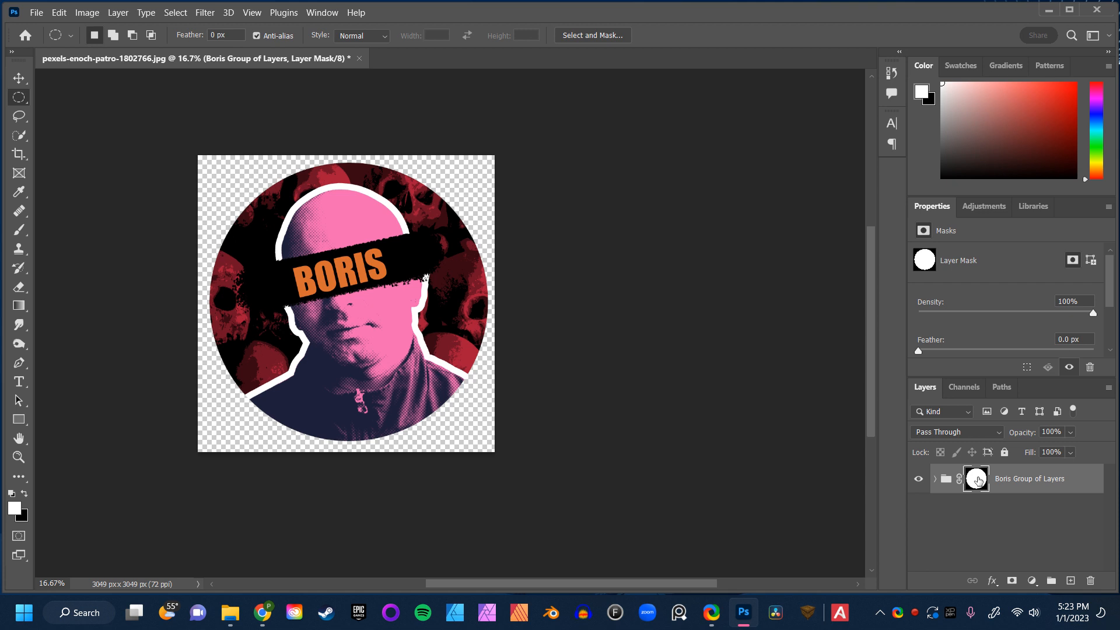
pyautogui.keyDown('shift'); pyautogui.click(978, 480); pyautogui.keyUp('shift')
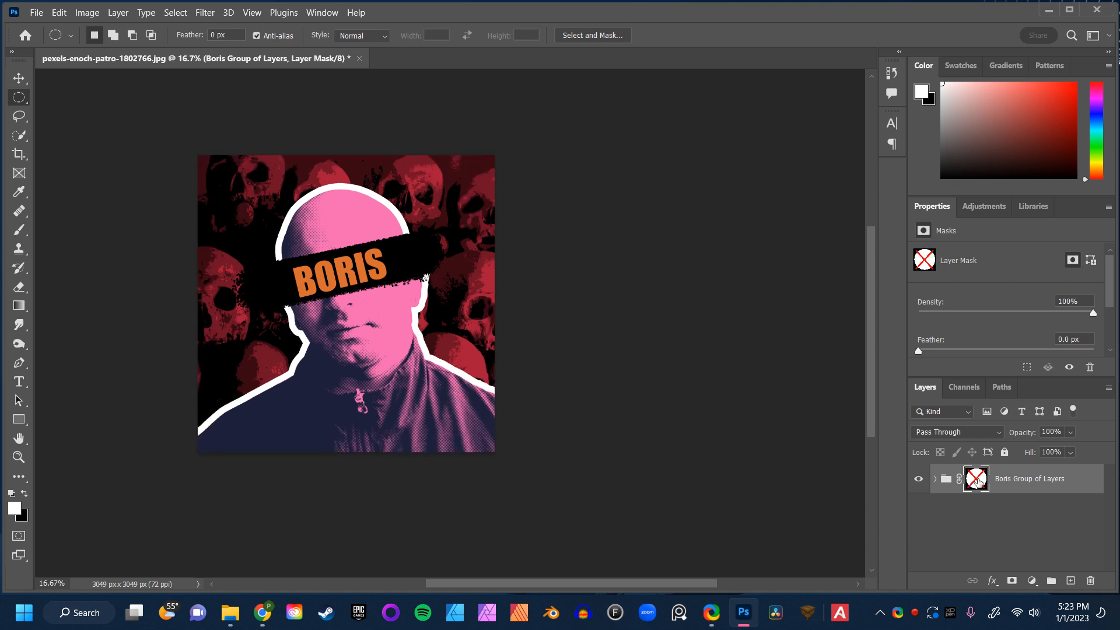
pyautogui.keyDown('shift'); pyautogui.click(978, 482); pyautogui.keyUp('shift')
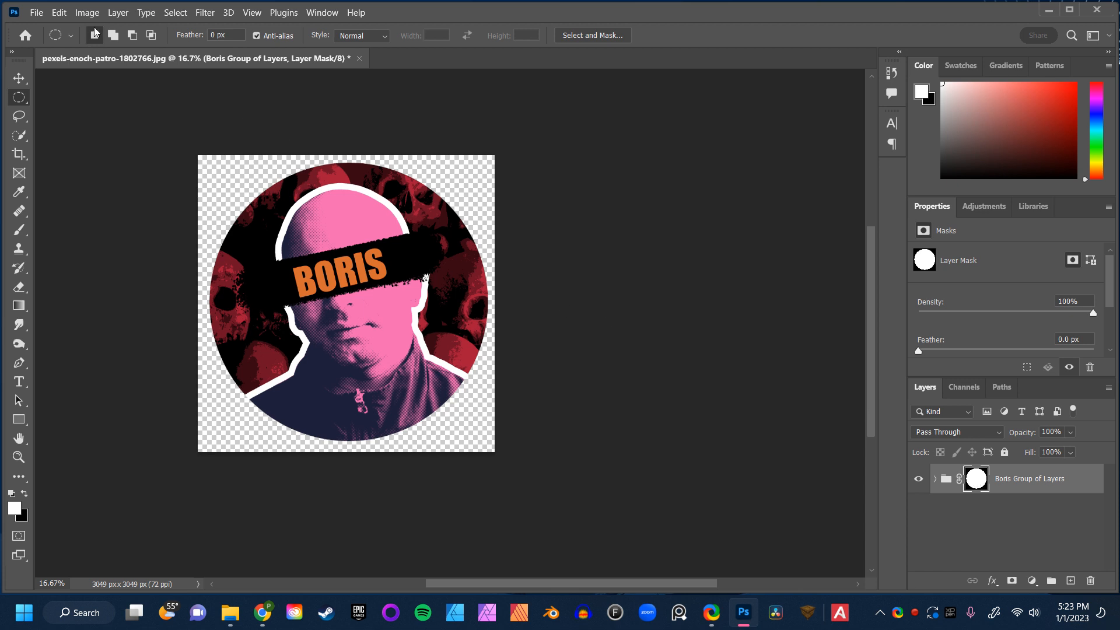
# Open the Export As options for the circular version of the poster.
pyautogui.click(36, 12)
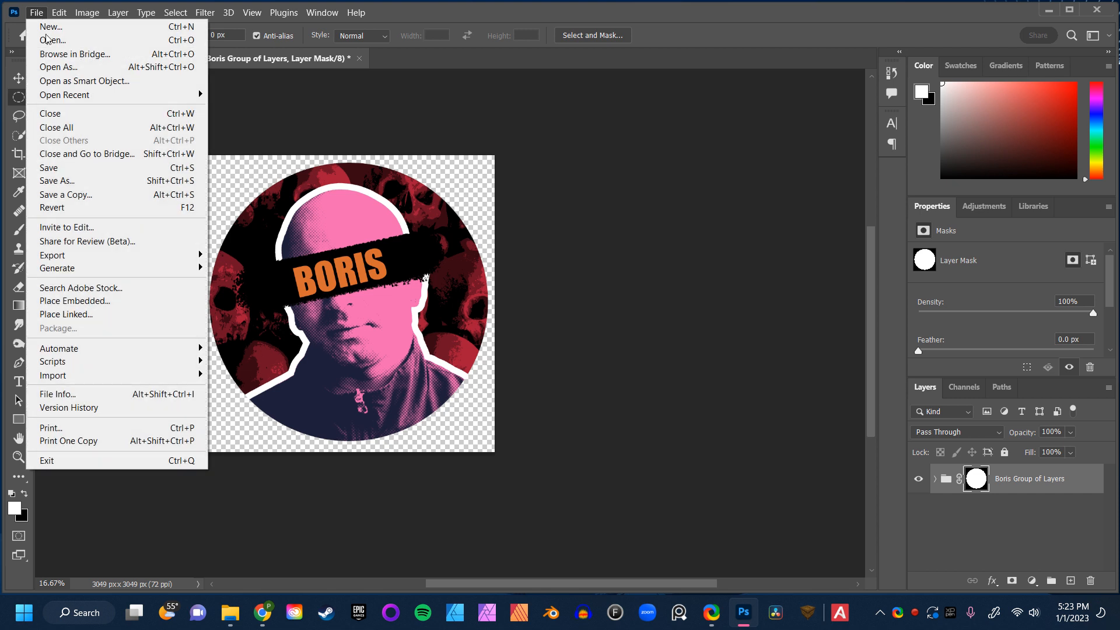
pyautogui.moveTo(161, 259)
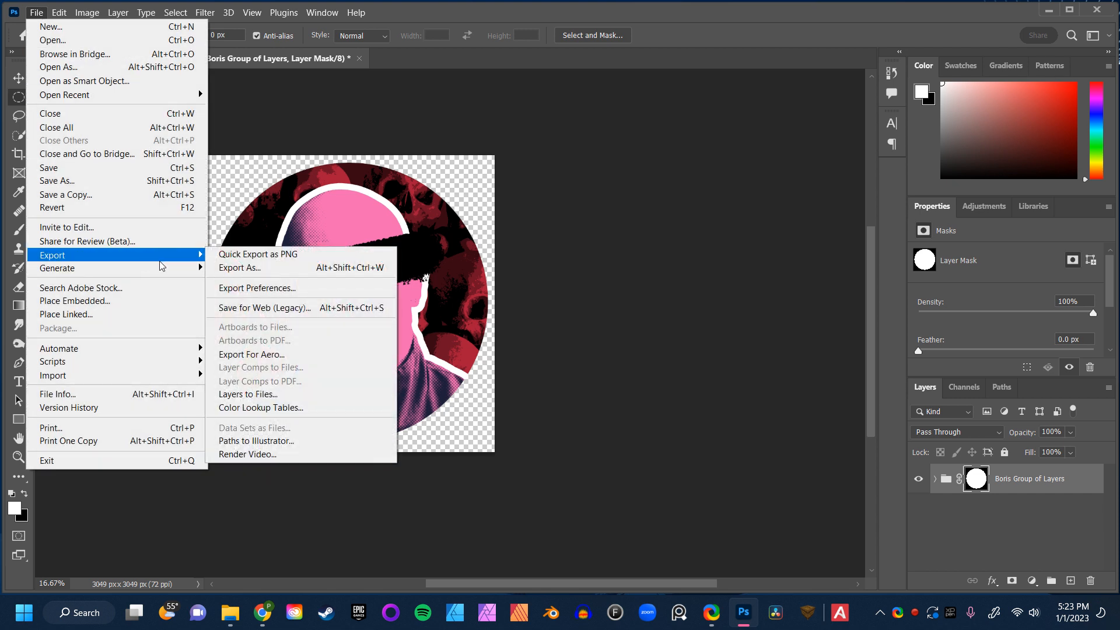
pyautogui.click(220, 270)
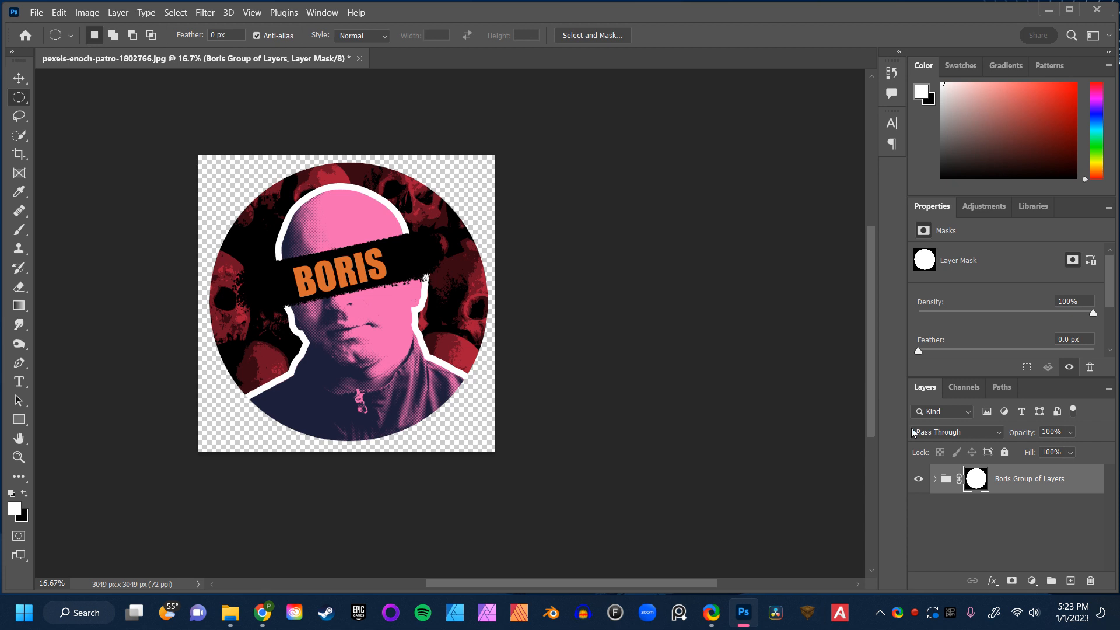
# Disable the group's circular layer mask to return to the full square composition.
pyautogui.keyDown('shift'); pyautogui.click(980, 488); pyautogui.keyUp('shift')
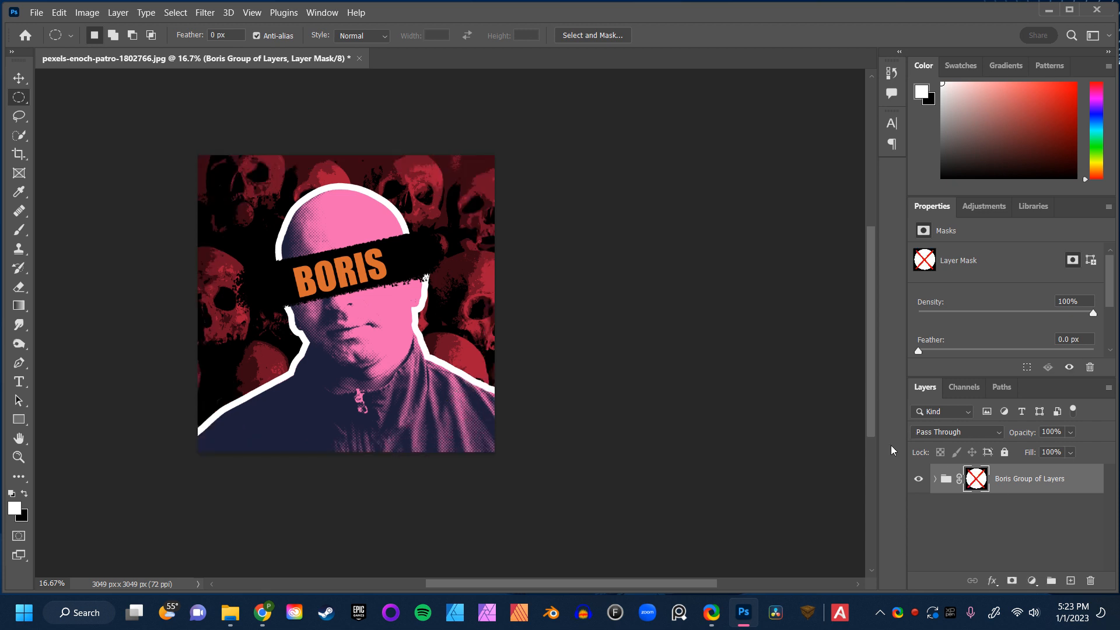